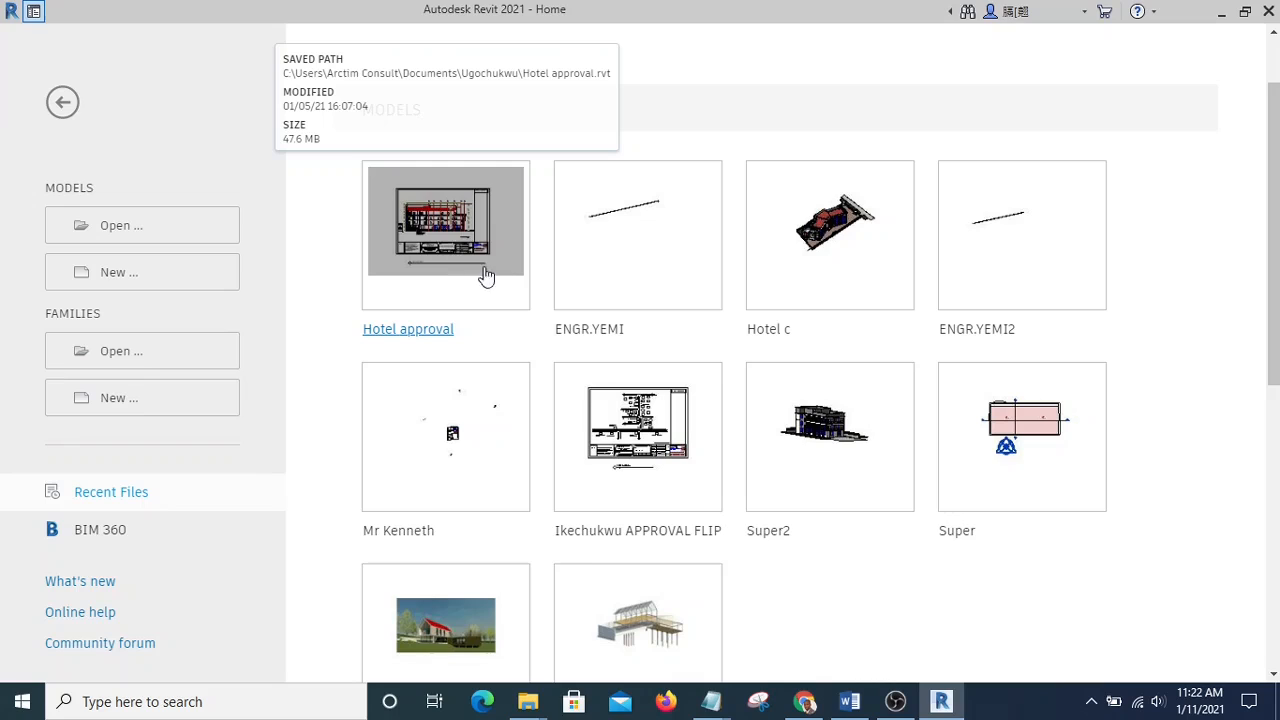
# - Open the recent Hotel approval project and bring up its Site floor plan
pyautogui.click(431, 229)
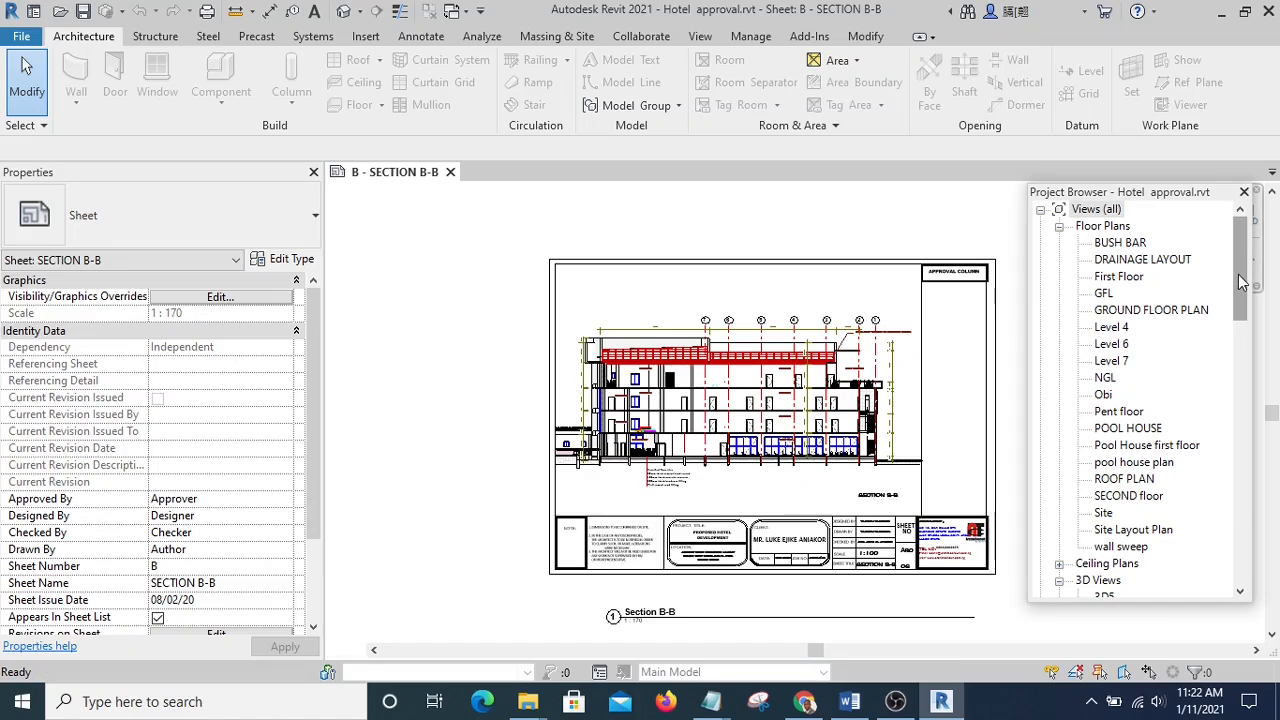
pyautogui.moveTo(1238, 274); pyautogui.dragTo(1238, 304)
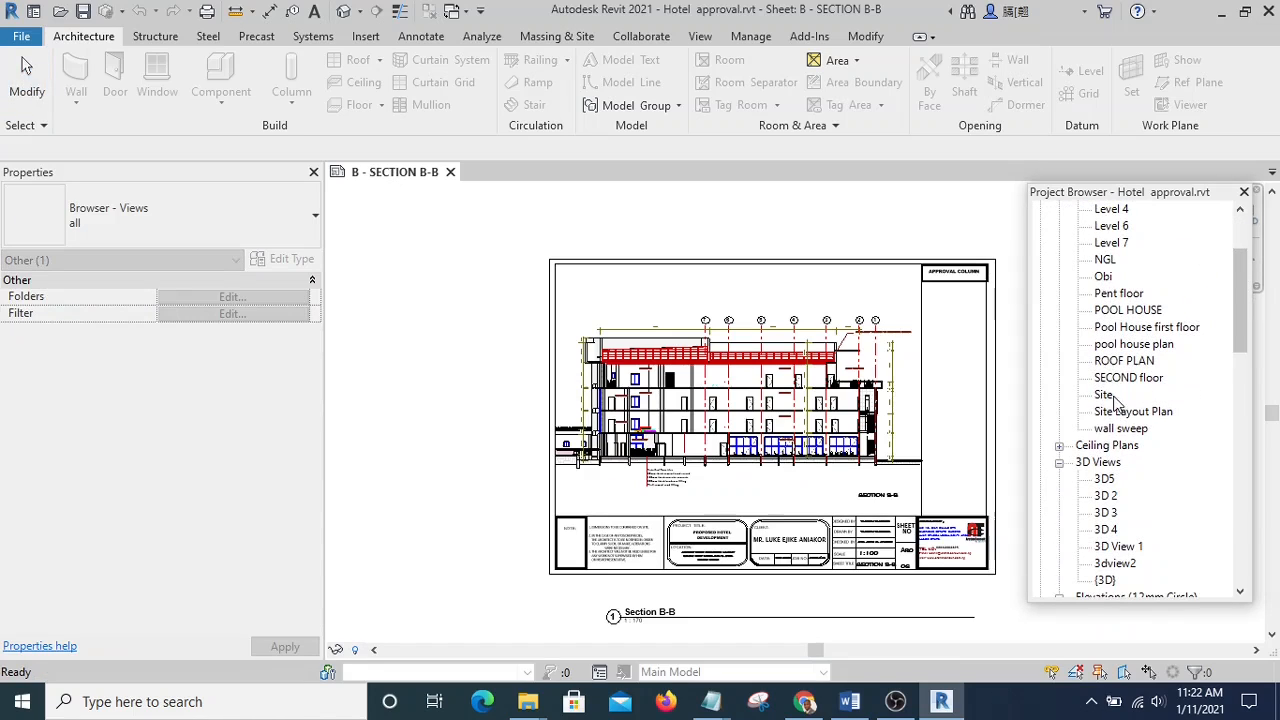
pyautogui.click(1103, 395)
pyautogui.doubleClick(1102, 395)
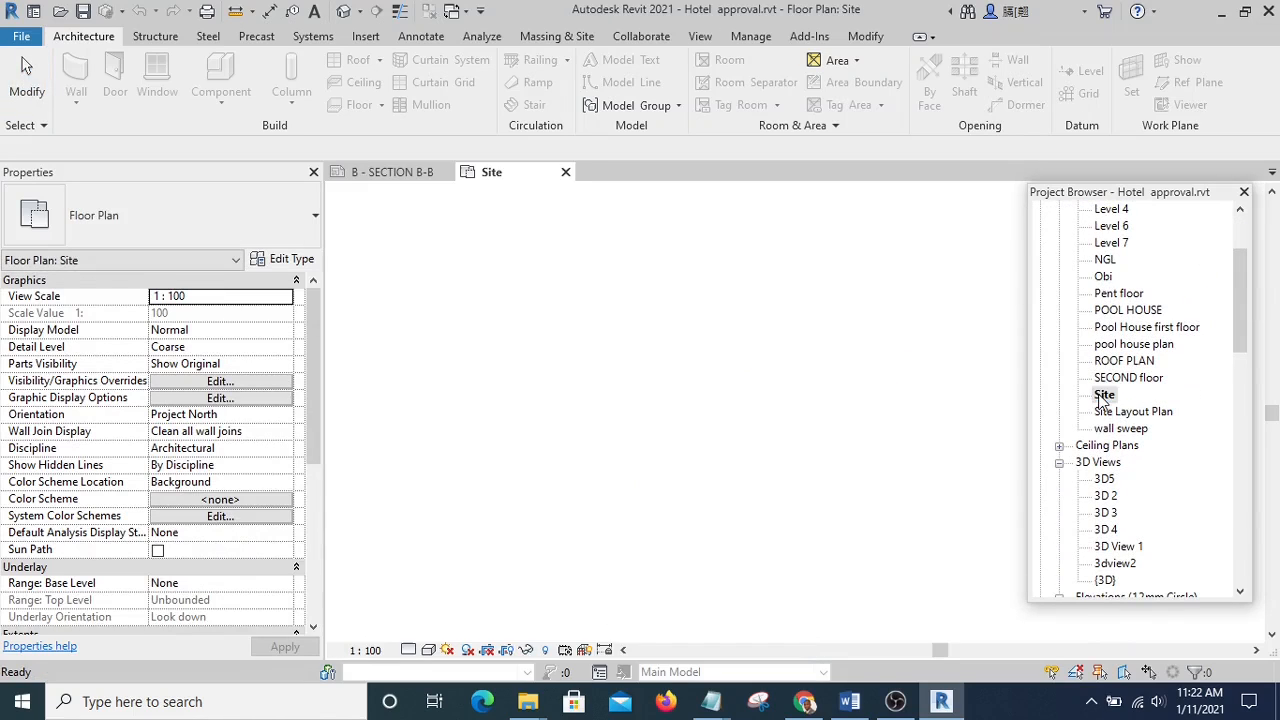
pyautogui.scroll(-5, 513, 323)
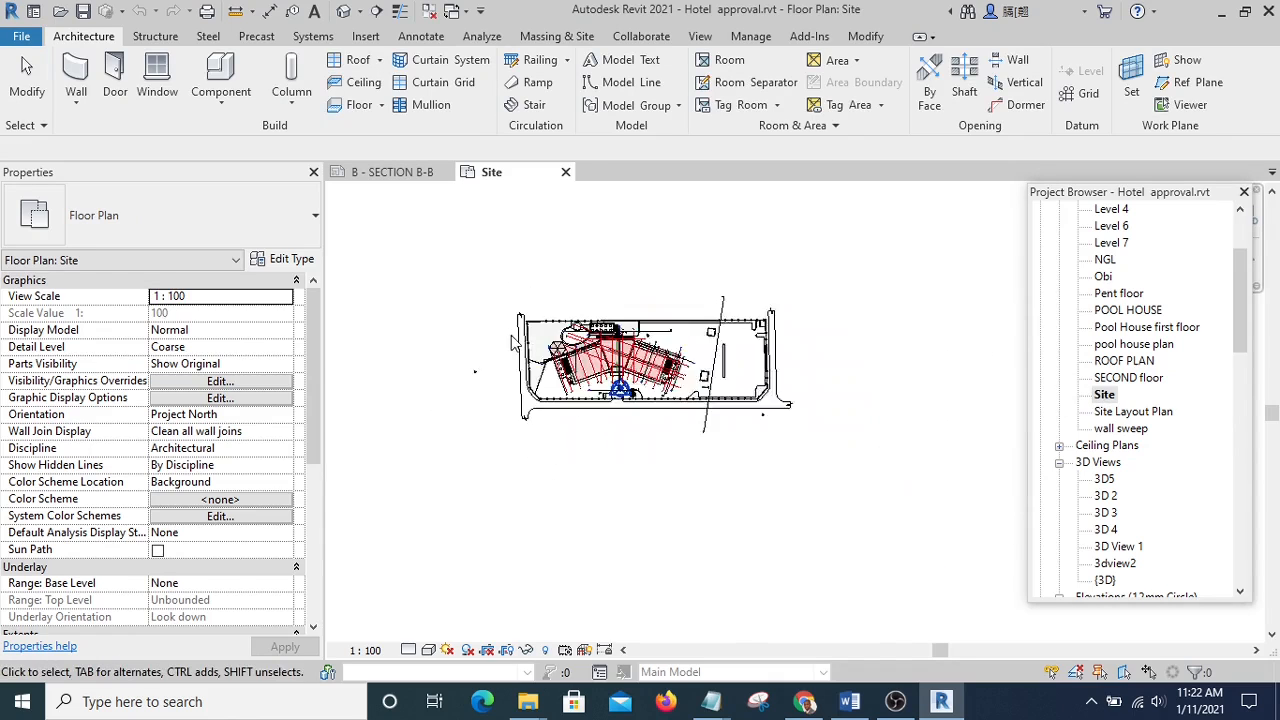
# - Select all the building and site elements in the Site plan, including the surrounding roads
pyautogui.moveTo(487, 273); pyautogui.dragTo(815, 386)
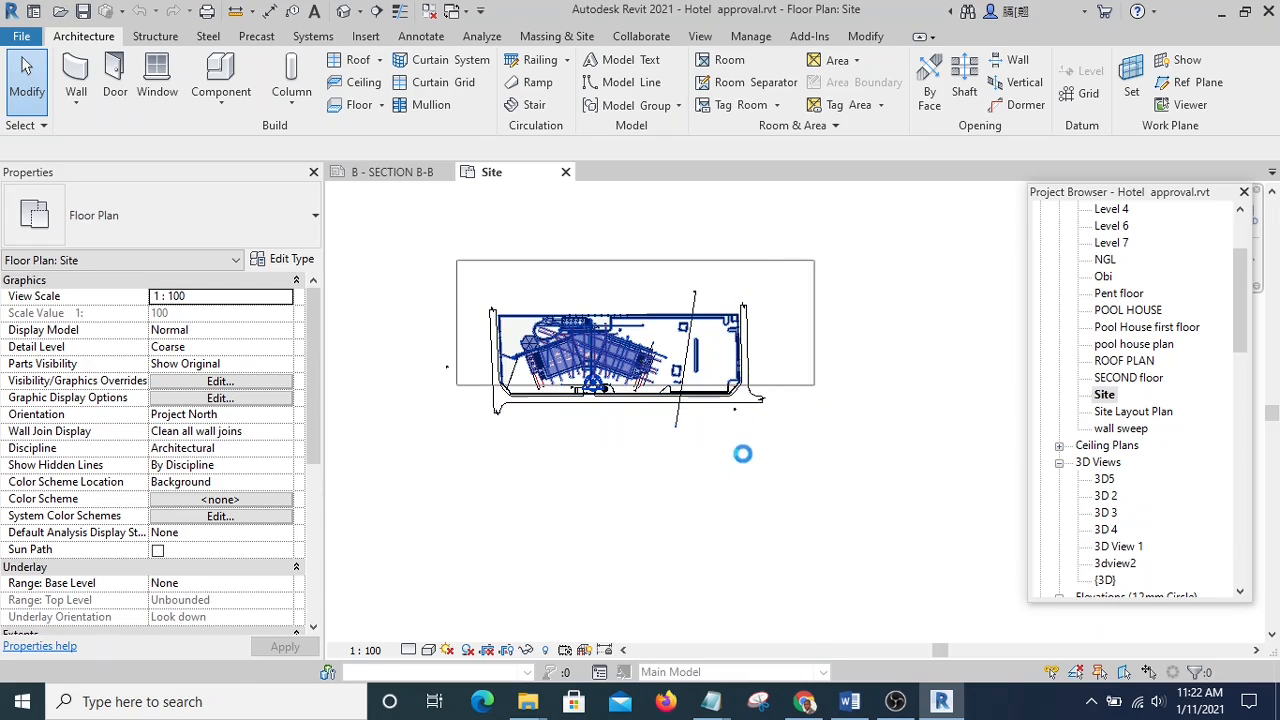
pyautogui.scroll(3, 705, 455)
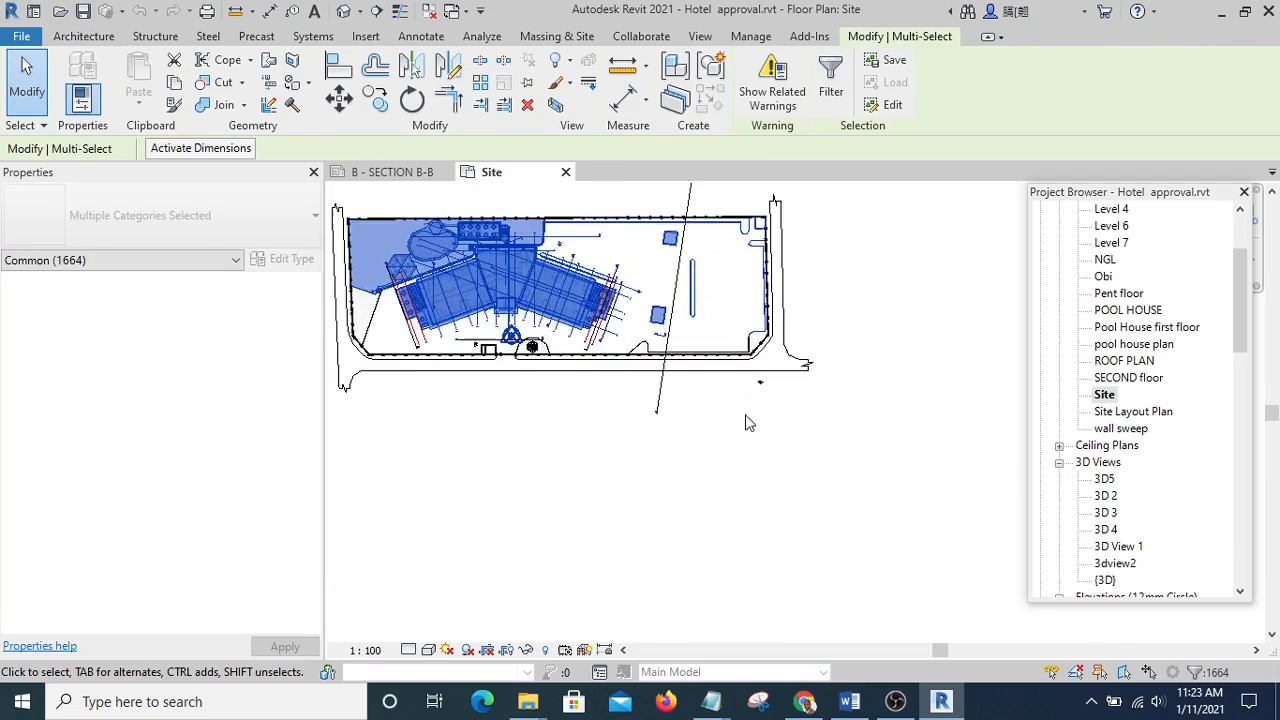
pyautogui.scroll(-3, 749, 423)
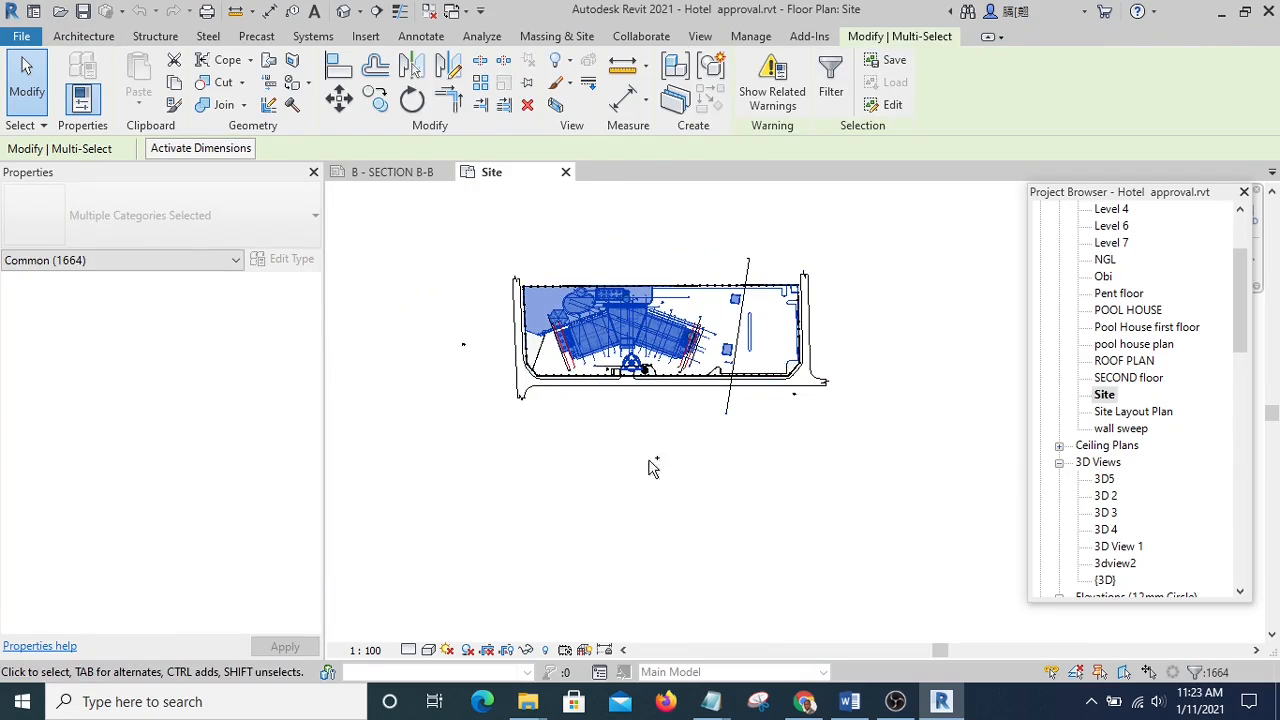
pyautogui.keyDown('ctrl'); pyautogui.moveTo(651, 463); pyautogui.dragTo(526, 254); pyautogui.keyUp('ctrl')
pyautogui.scroll(1, 840, 400)
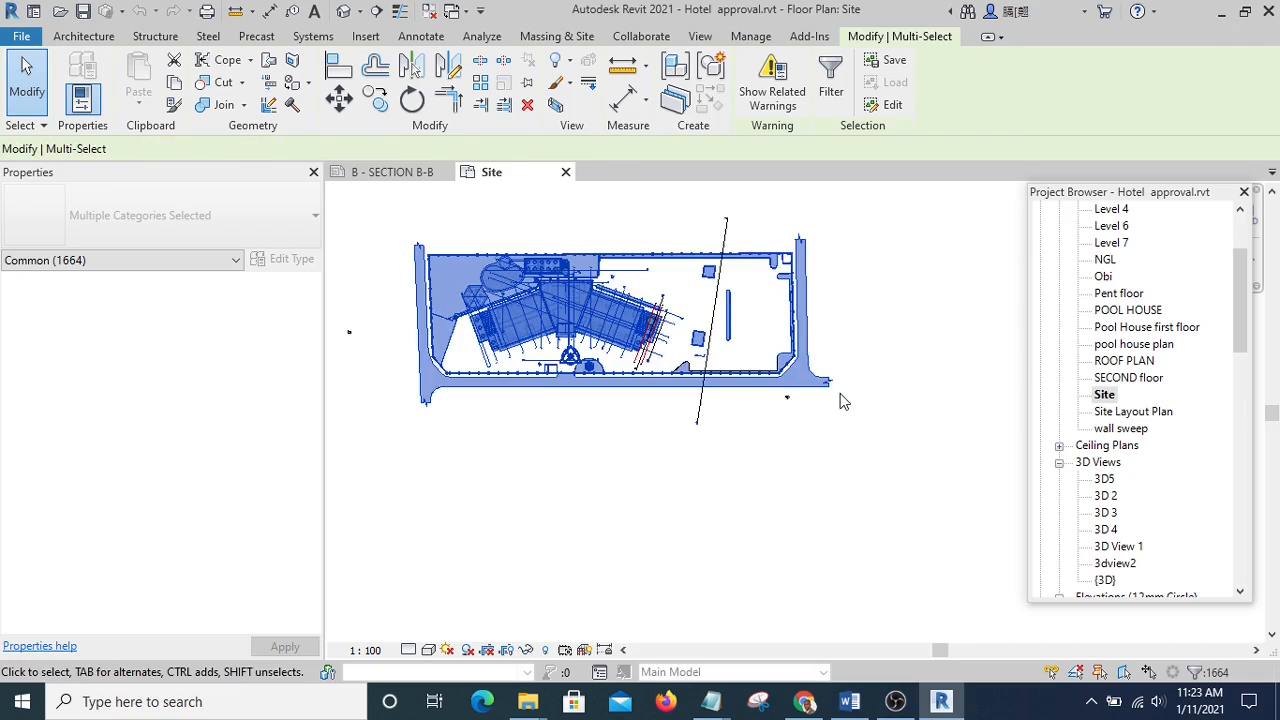
pyautogui.scroll(1, 845, 398)
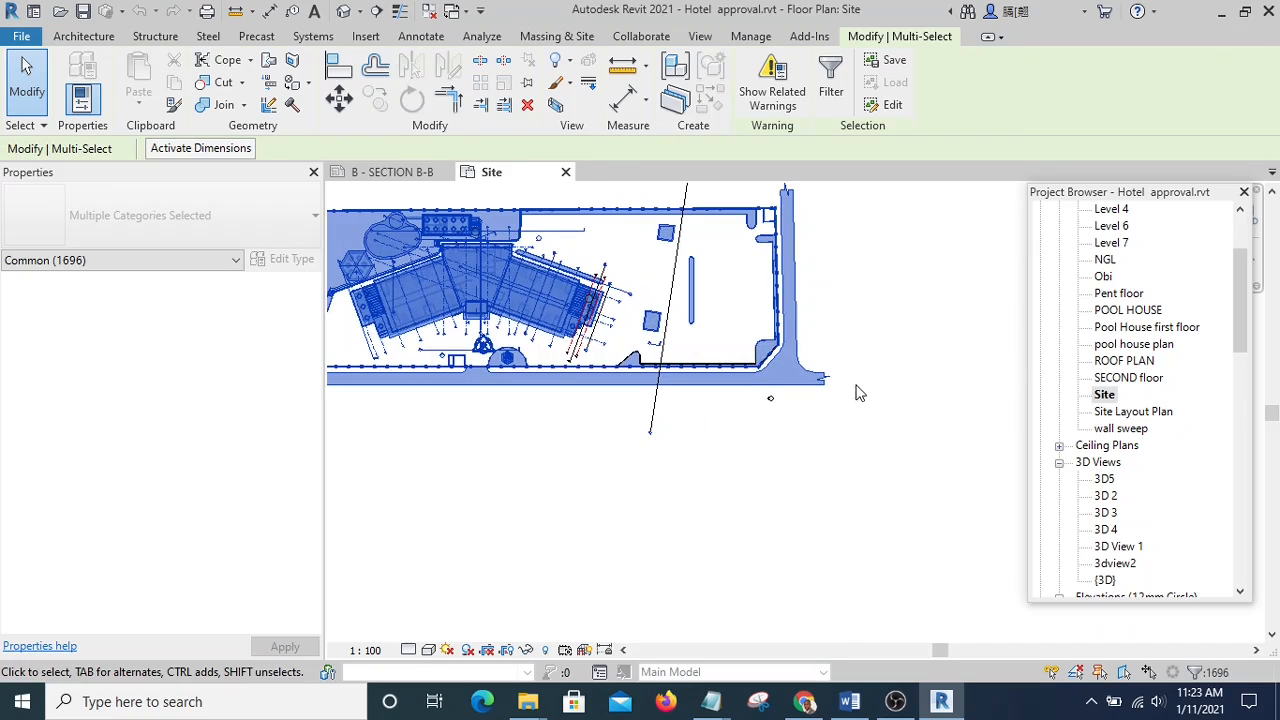
# - Filter the selection to exclude the Views and Elevations categories
pyautogui.click(831, 88)
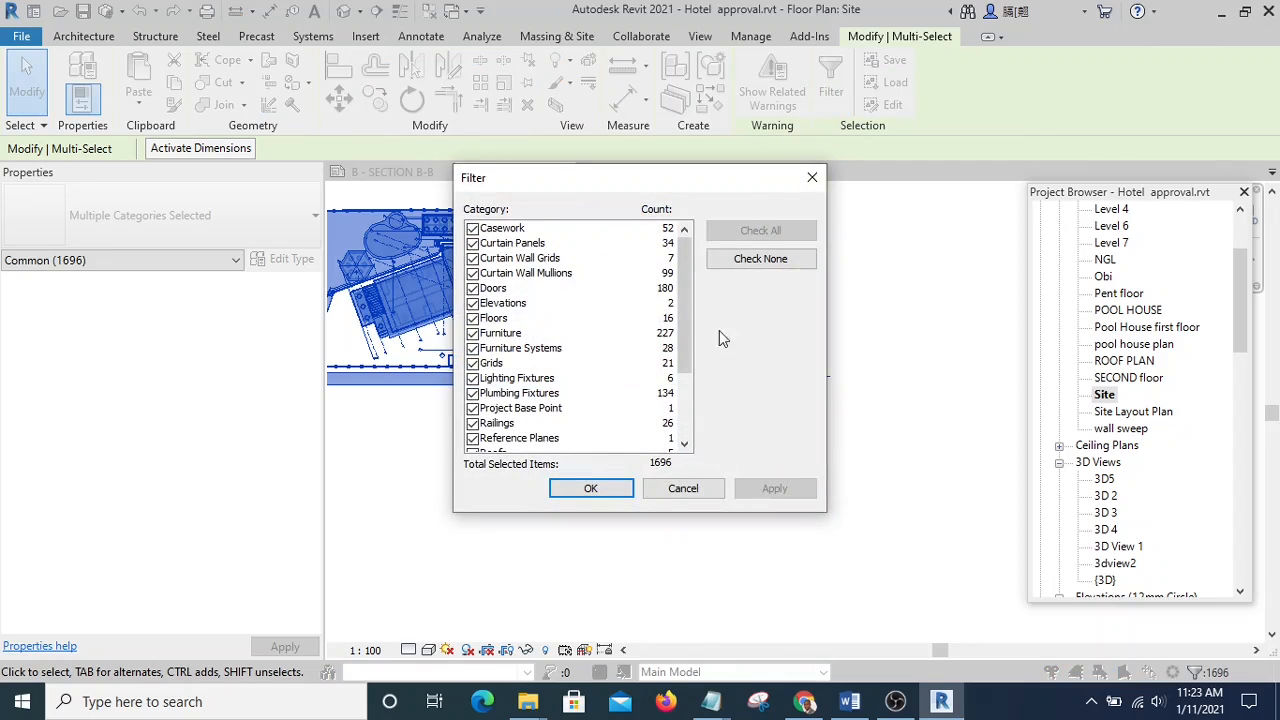
pyautogui.moveTo(685, 298); pyautogui.dragTo(684, 413)
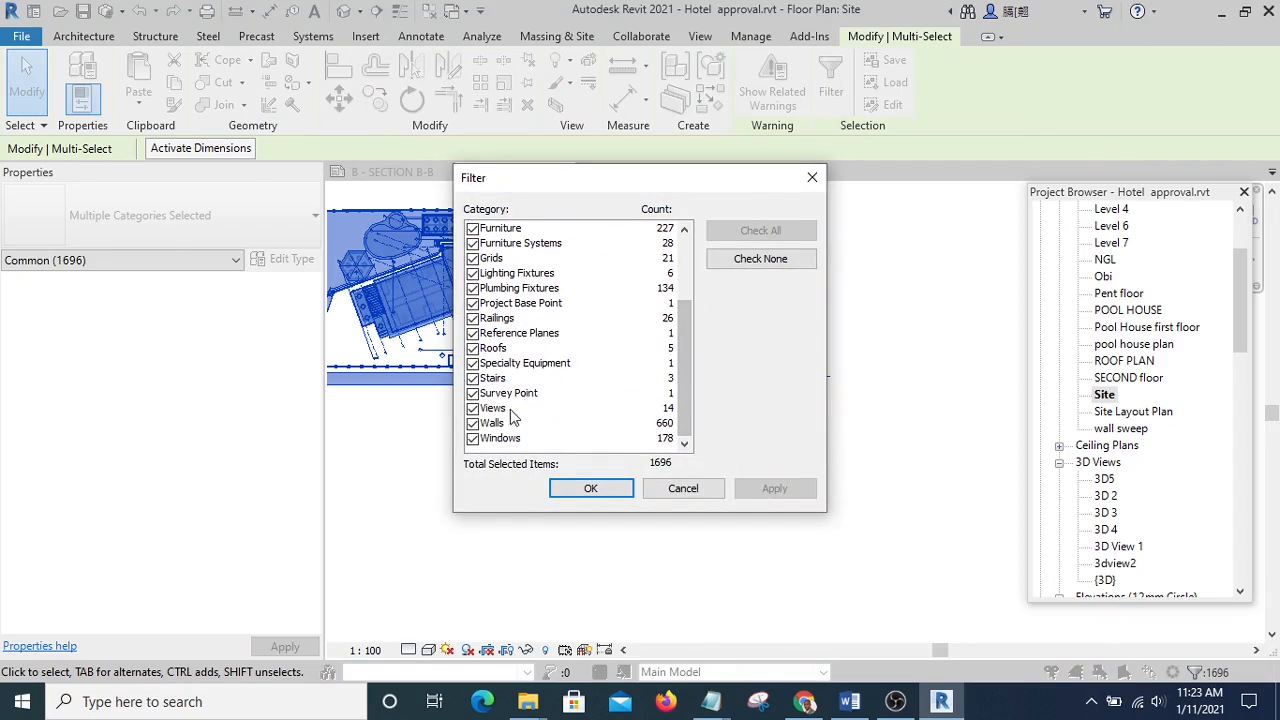
pyautogui.click(472, 409)
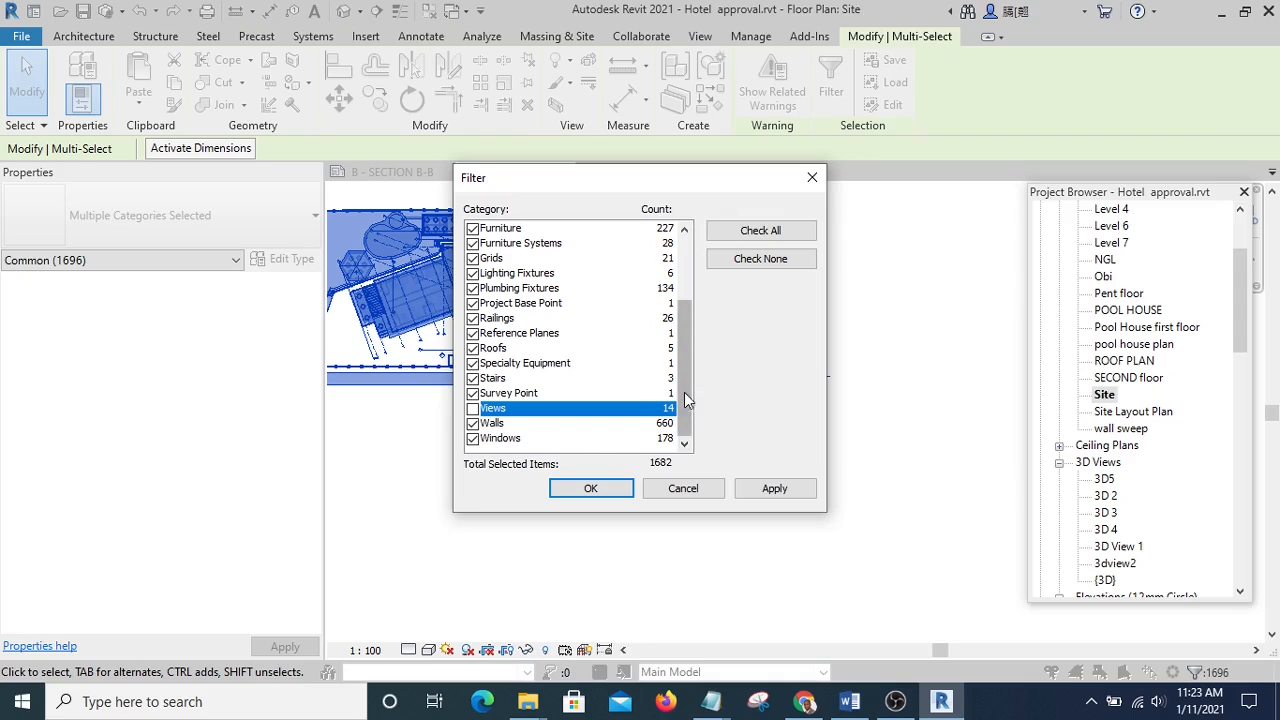
pyautogui.moveTo(685, 393); pyautogui.dragTo(685, 318)
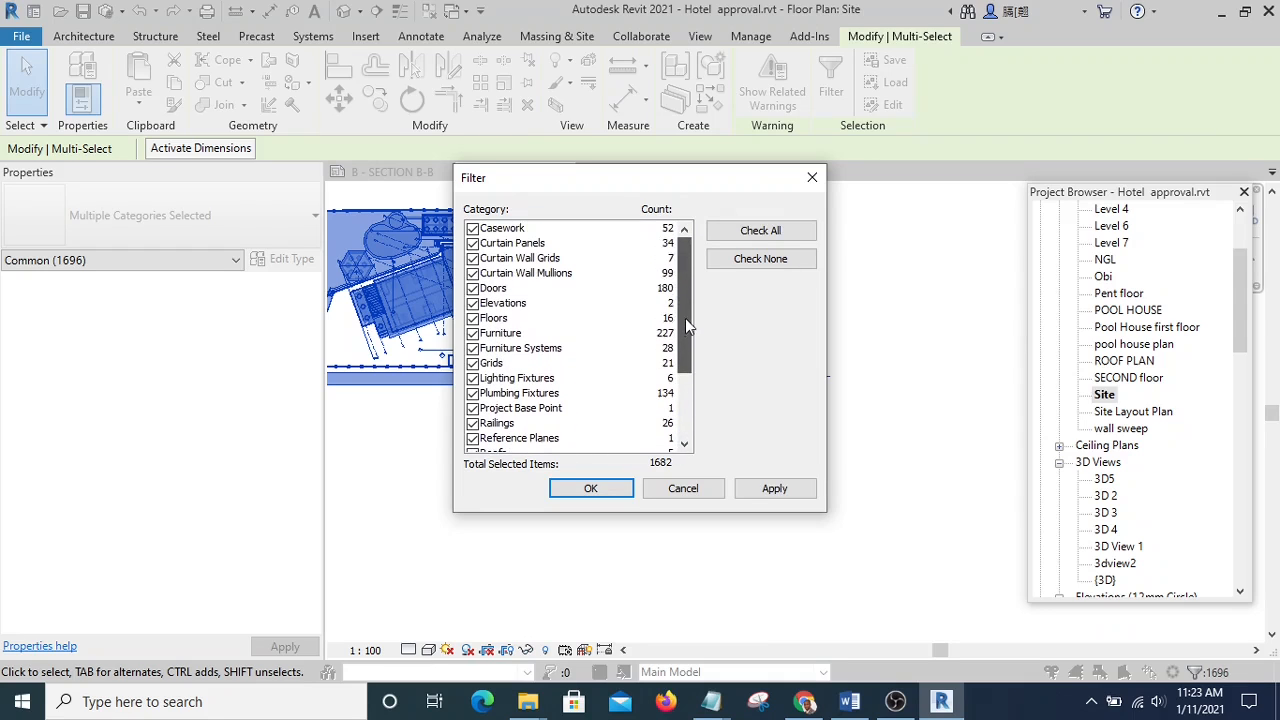
pyautogui.click(473, 304)
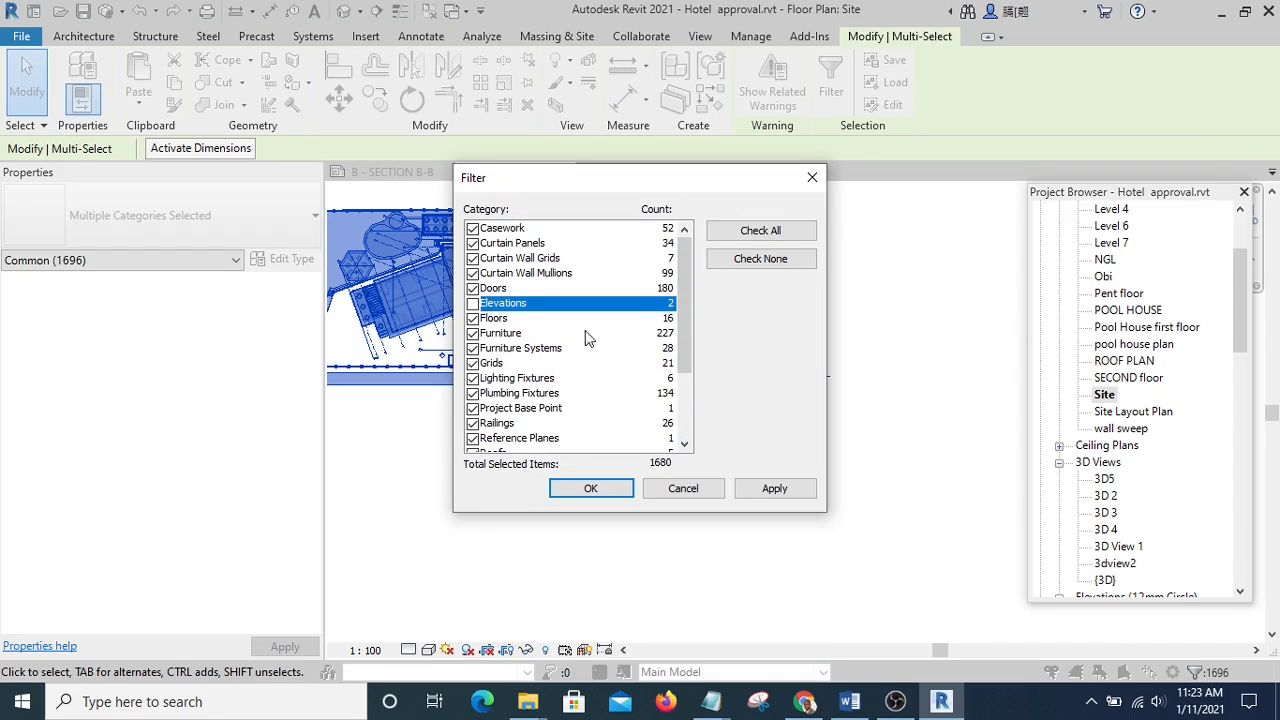
# - Exclude the Grids and Survey Point categories as well and apply the selection filter
pyautogui.moveTo(683, 281); pyautogui.dragTo(687, 306)
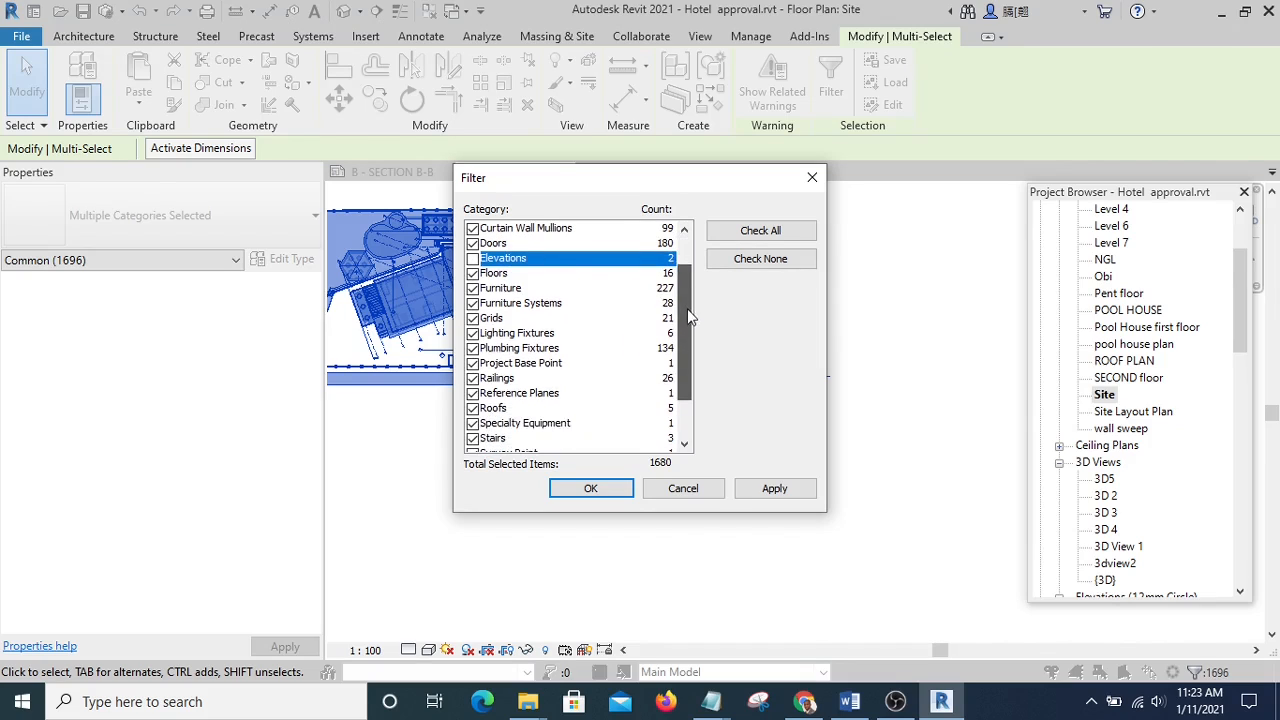
pyautogui.click(473, 318)
pyautogui.moveTo(690, 325); pyautogui.dragTo(686, 361)
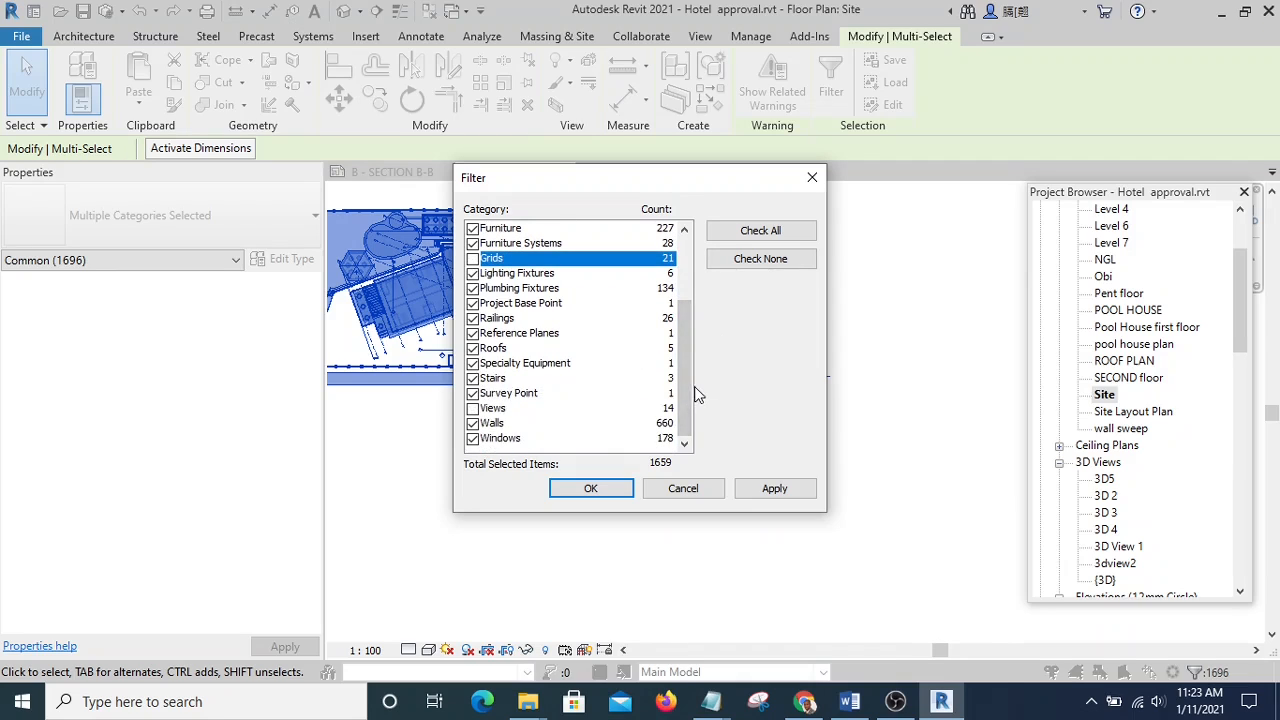
pyautogui.moveTo(686, 392); pyautogui.dragTo(680, 303)
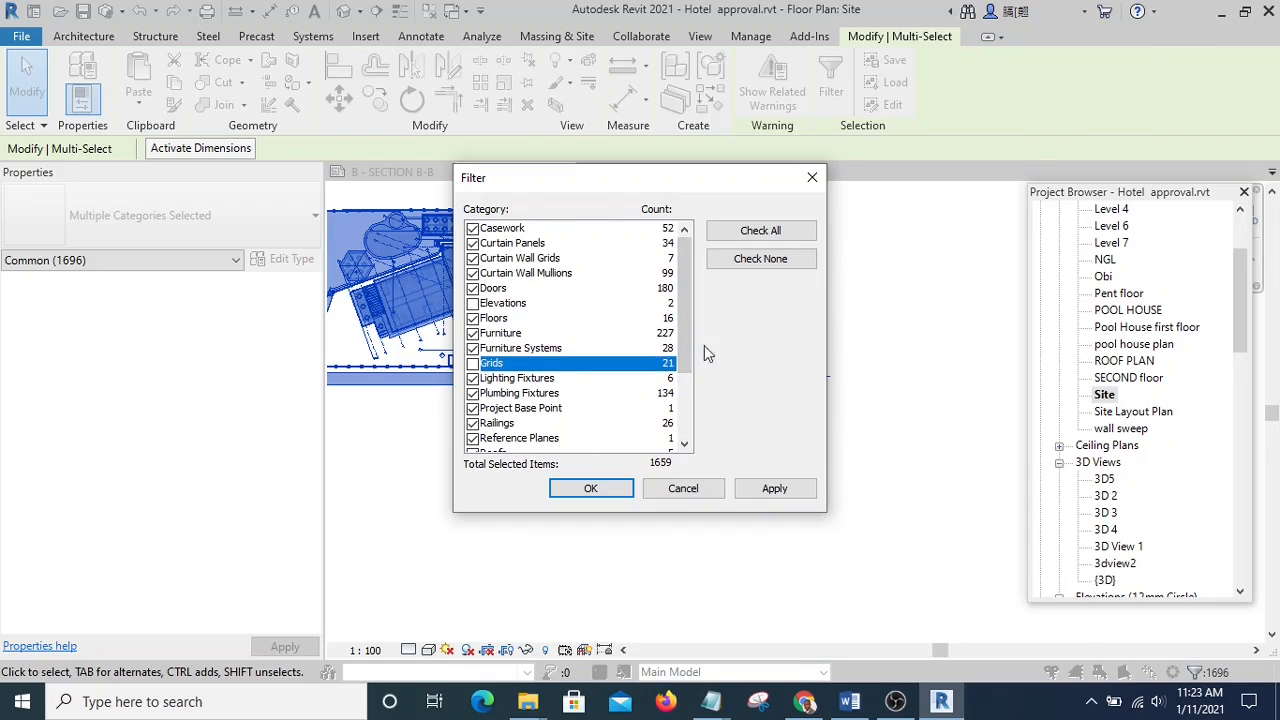
pyautogui.moveTo(685, 328); pyautogui.dragTo(688, 375)
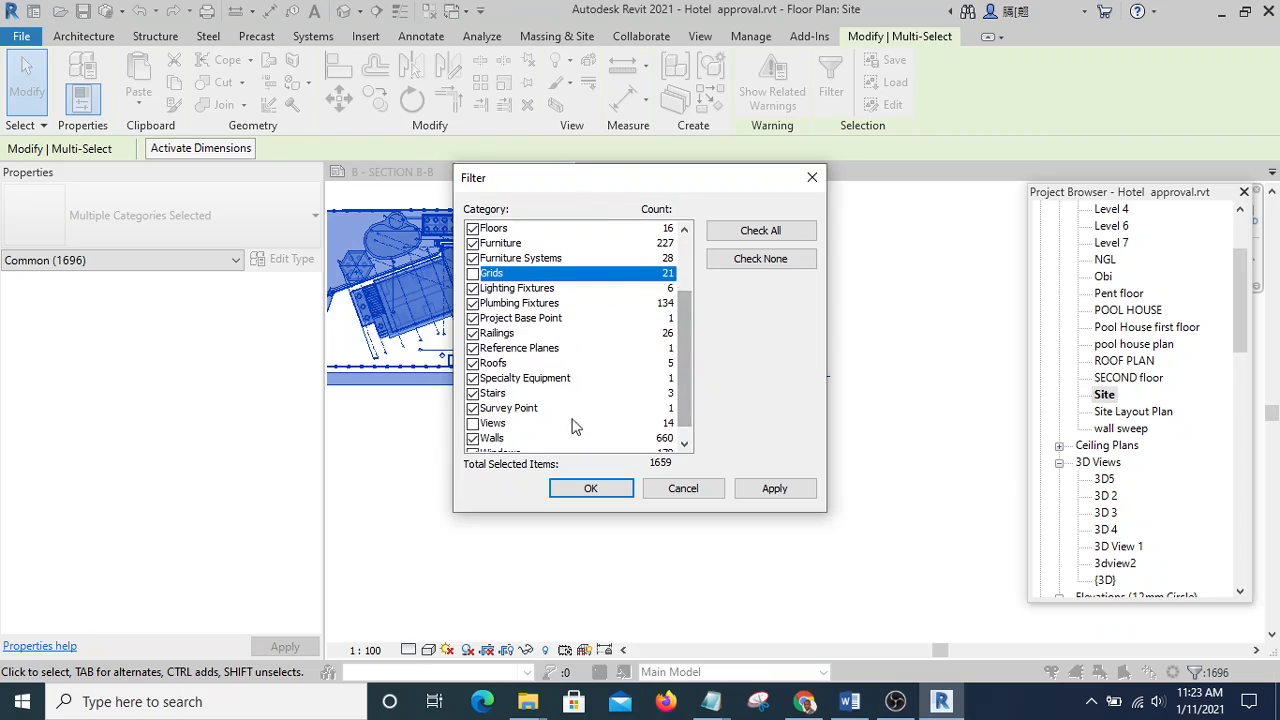
pyautogui.click(473, 409)
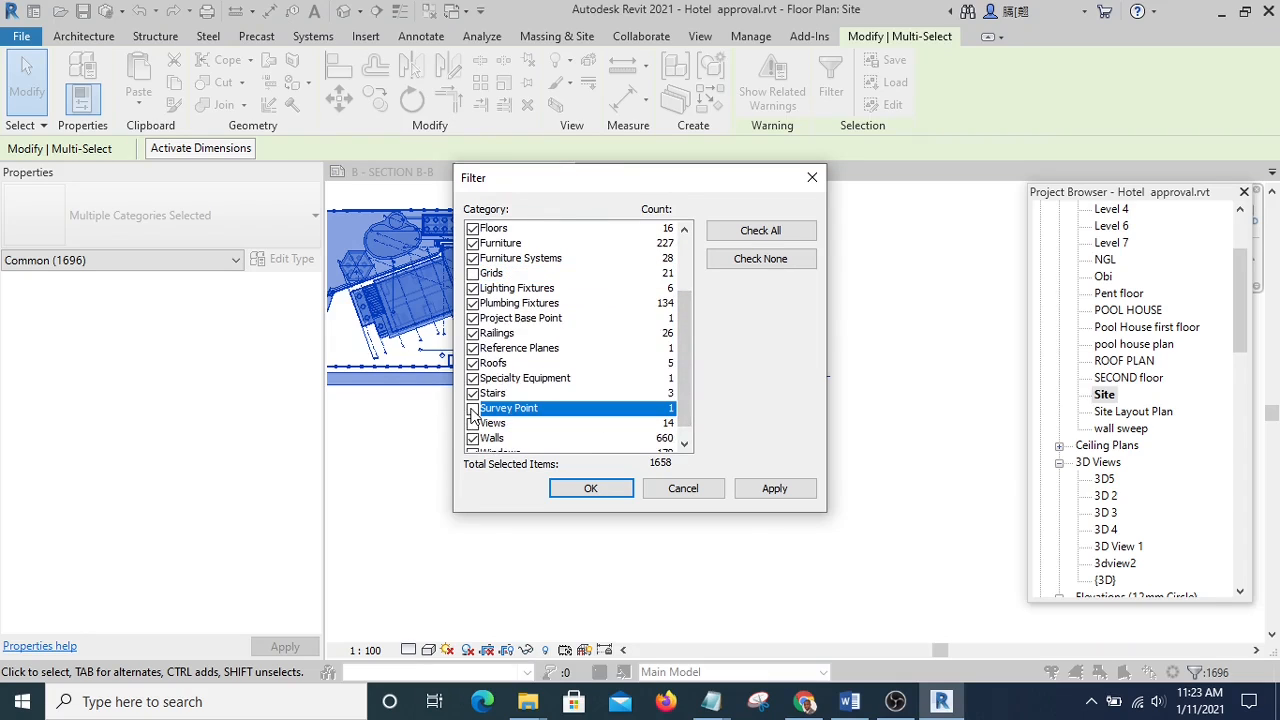
pyautogui.moveTo(686, 363); pyautogui.dragTo(694, 417)
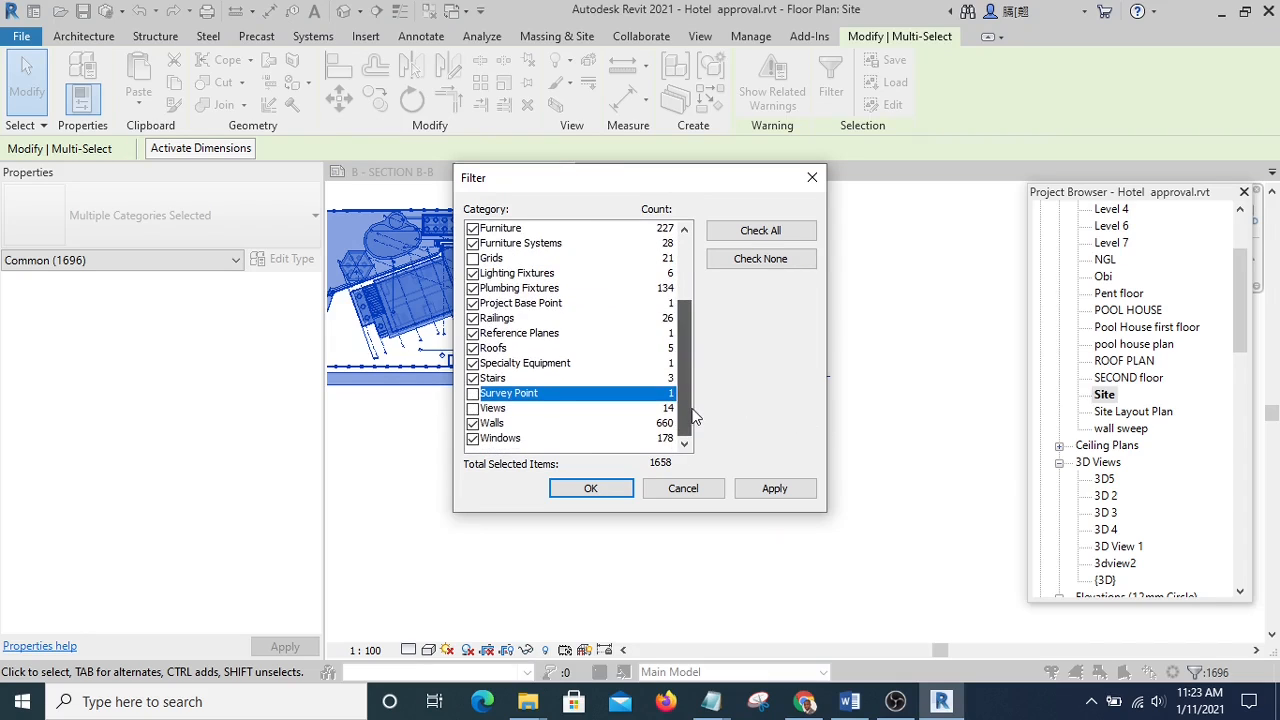
pyautogui.click(772, 490)
pyautogui.click(592, 489)
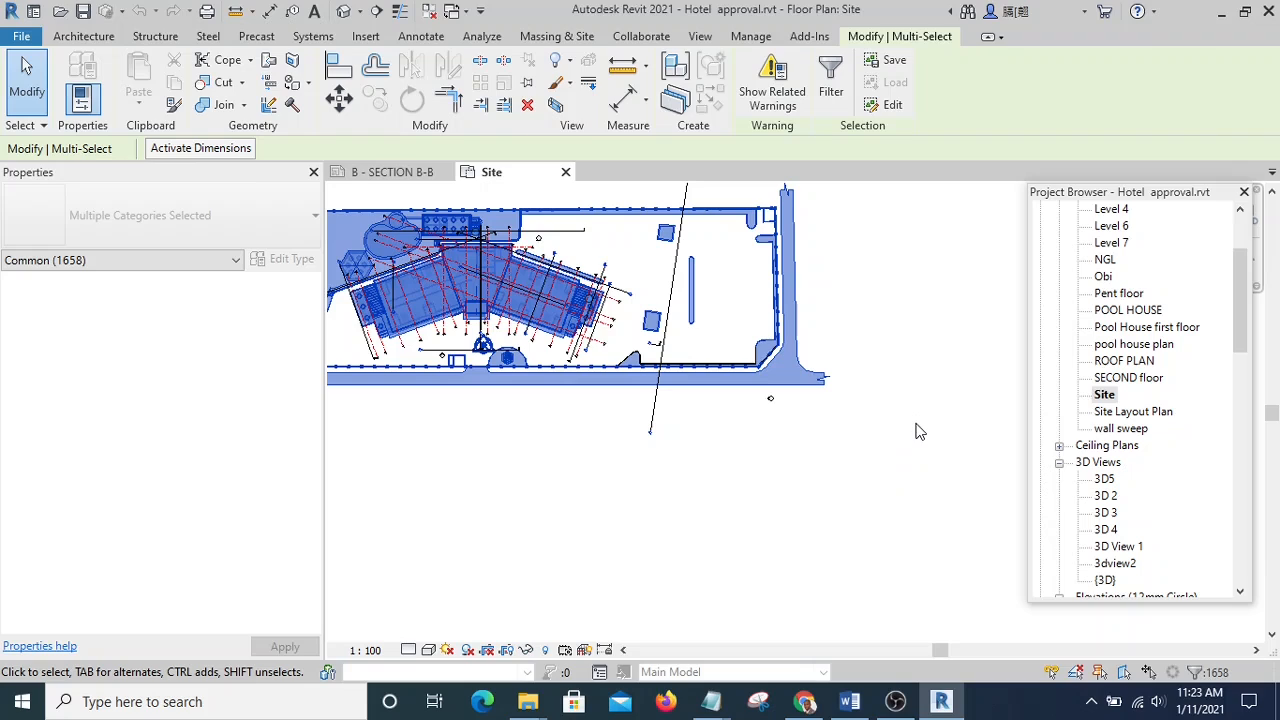
# - Delete the filtered selection of building and site elements from the Site plan
pyautogui.press('m')
pyautogui.press('v')
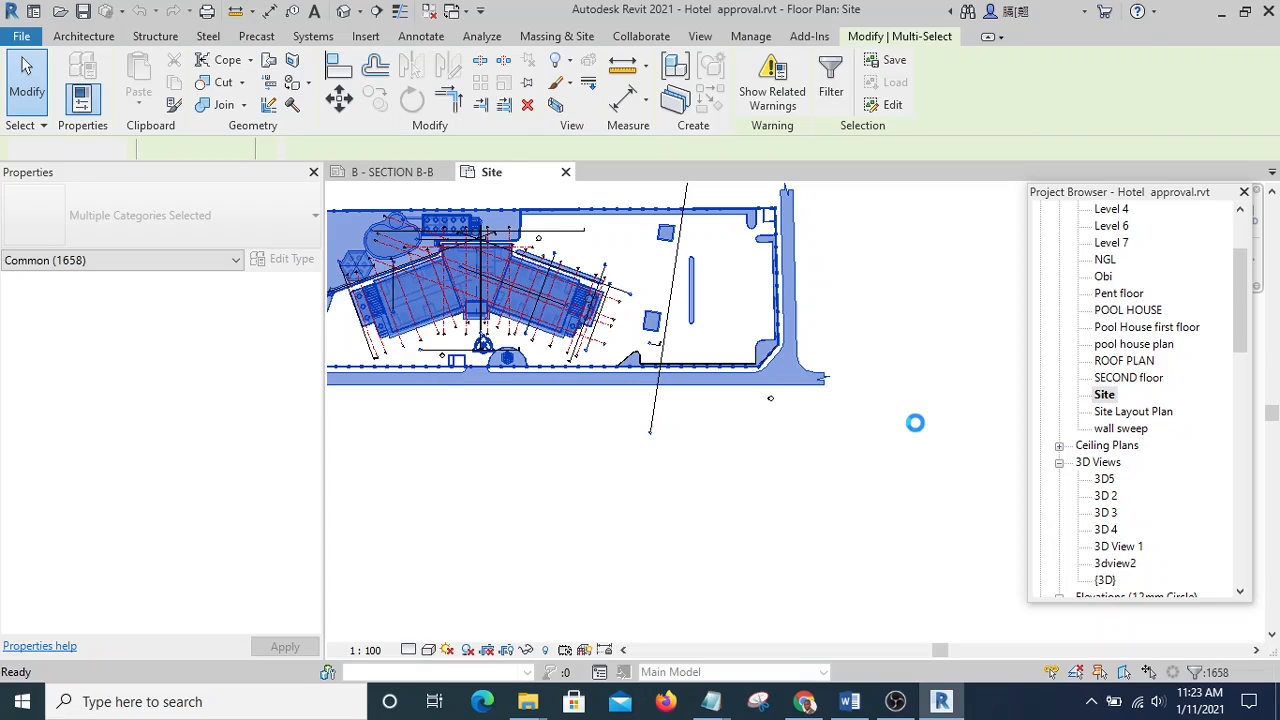
pyautogui.moveTo(644, 382); pyautogui.dragTo(694, 455, button='middle')
pyautogui.scroll(5, 714, 470)
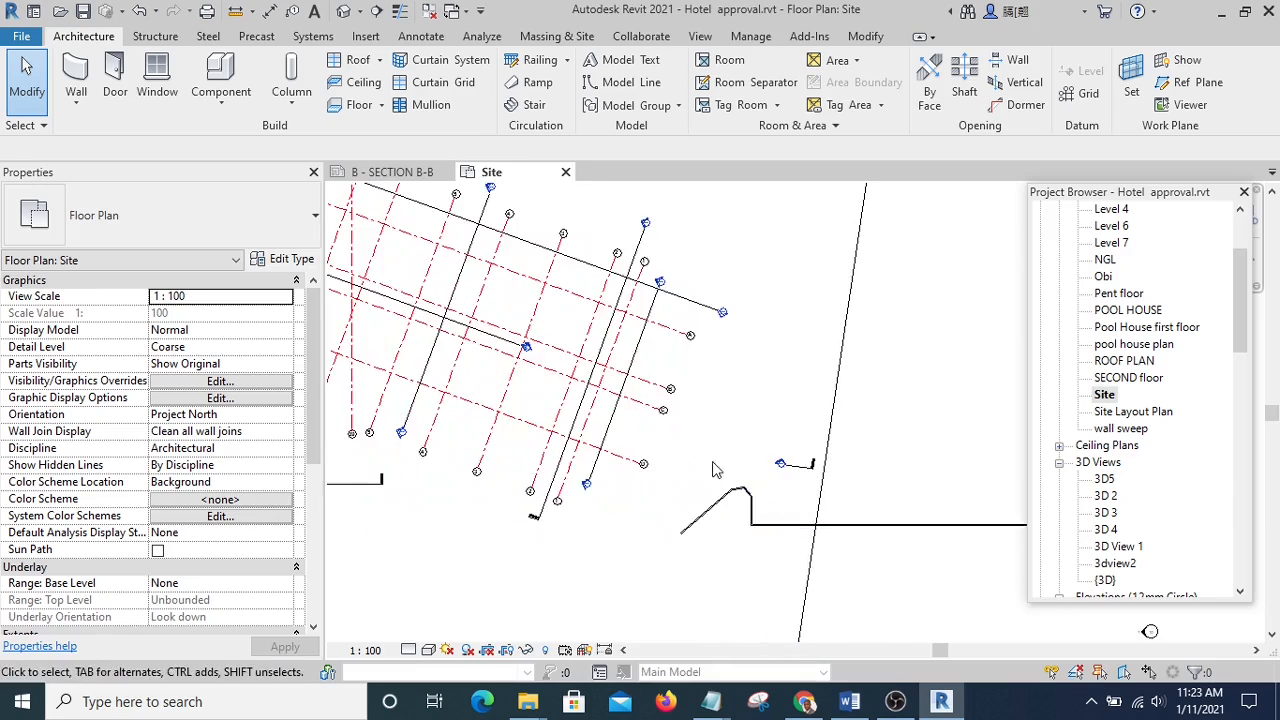
pyautogui.scroll(-5, 714, 470)
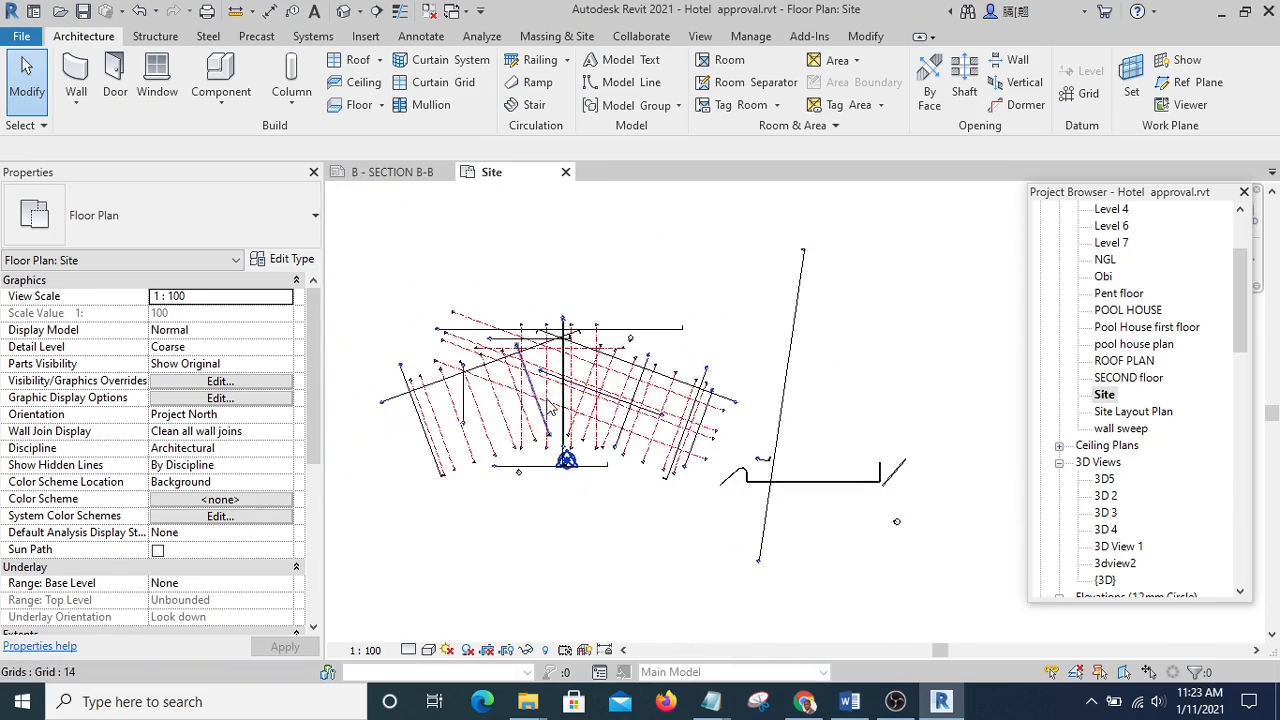
pyautogui.scroll(3, 551, 407)
pyautogui.scroll(2, 672, 420)
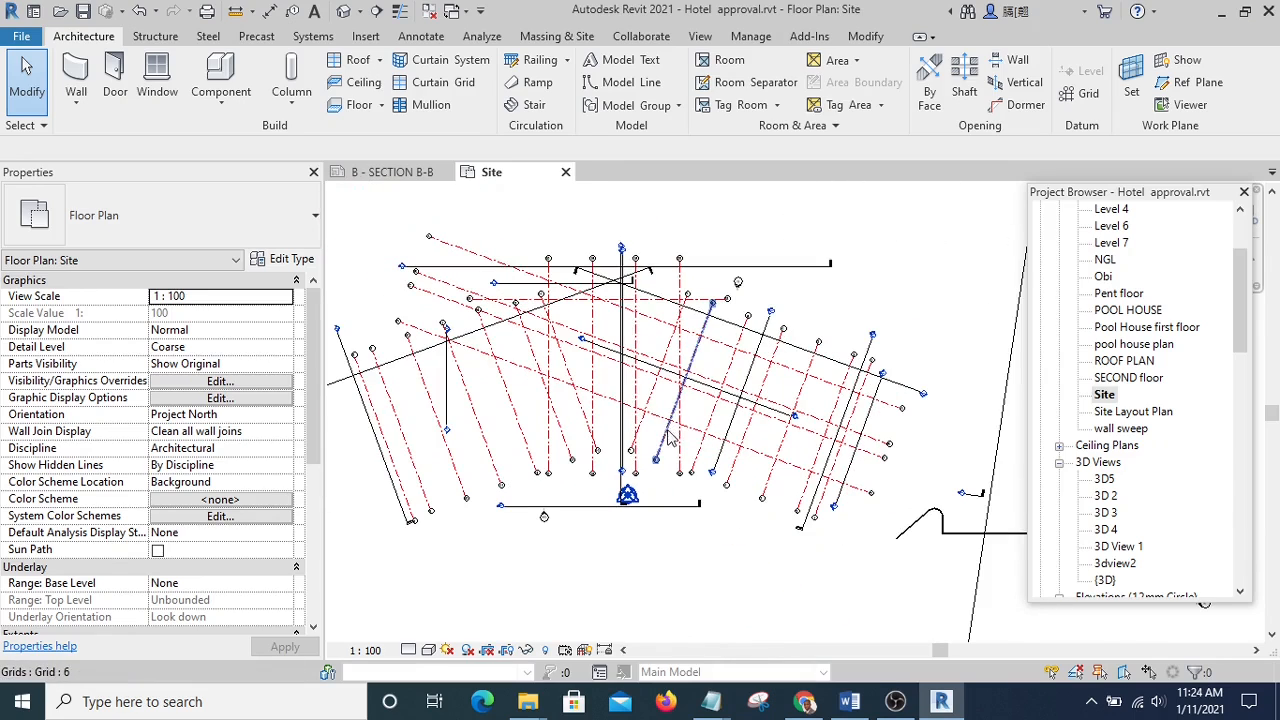
pyautogui.scroll(-1, 672, 447)
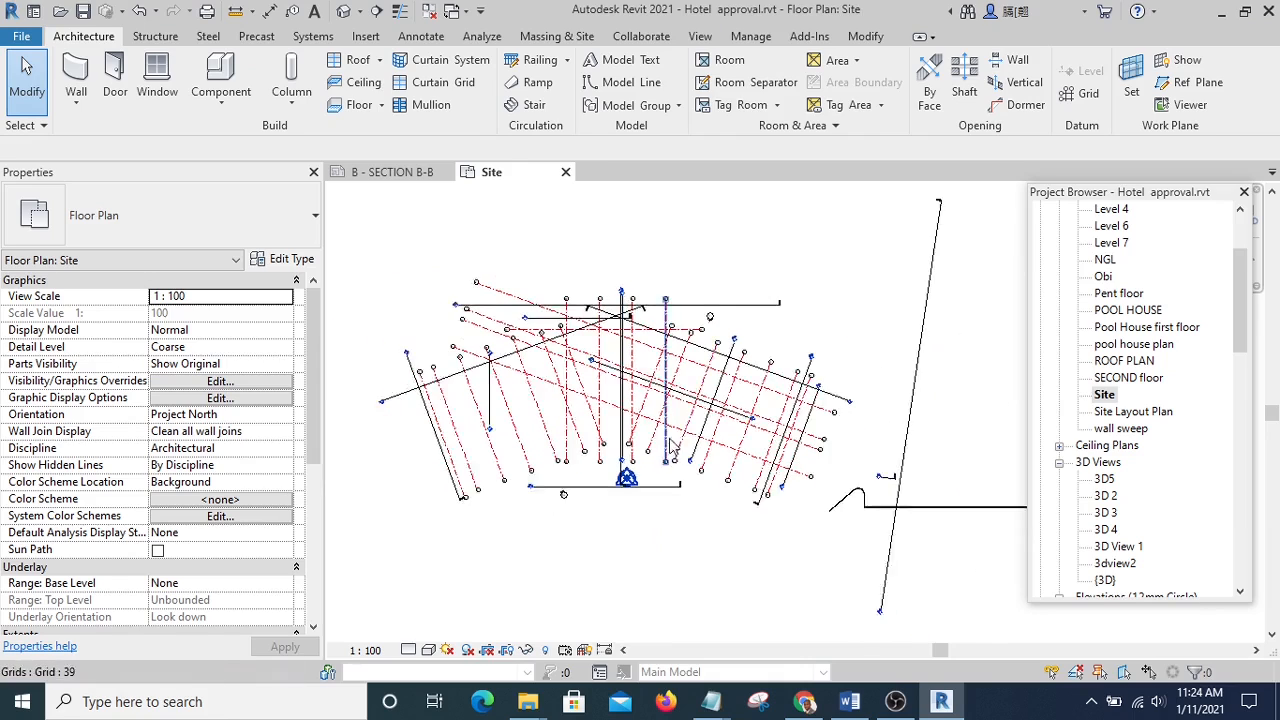
pyautogui.scroll(-1, 672, 447)
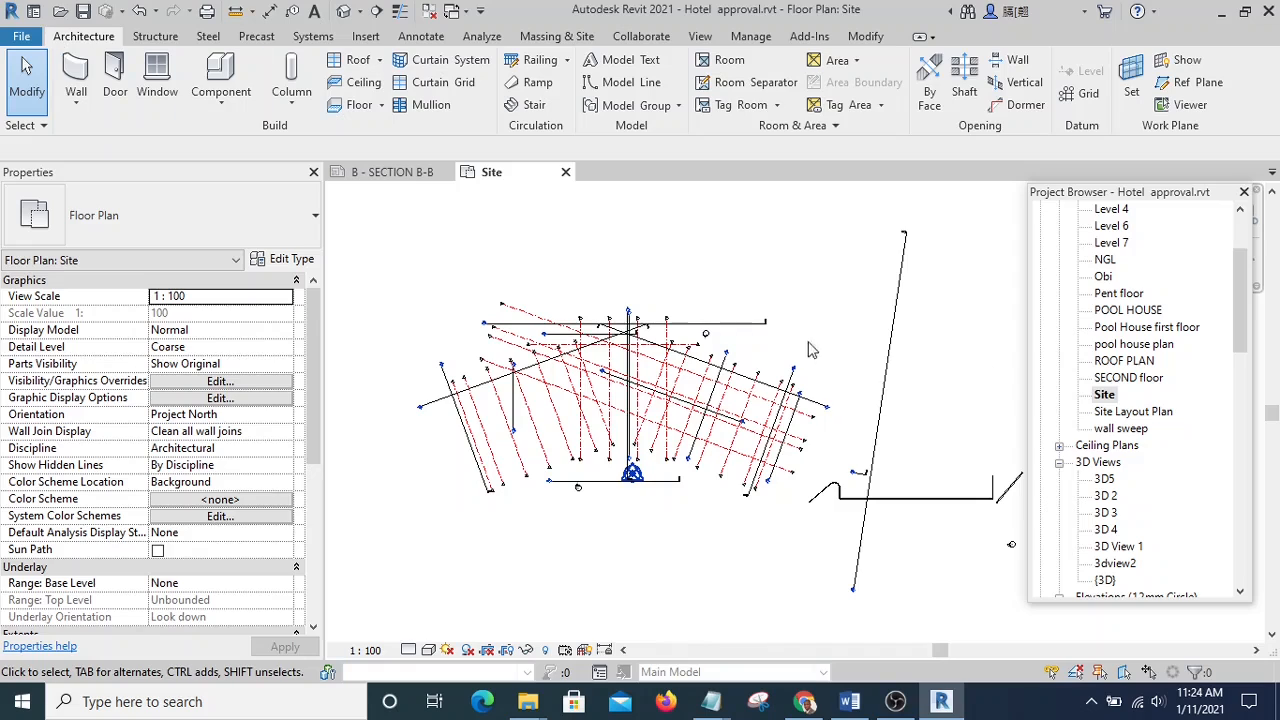
# - Start saving the project as a separate project file and set the save location to Documents
pyautogui.click(22, 36)
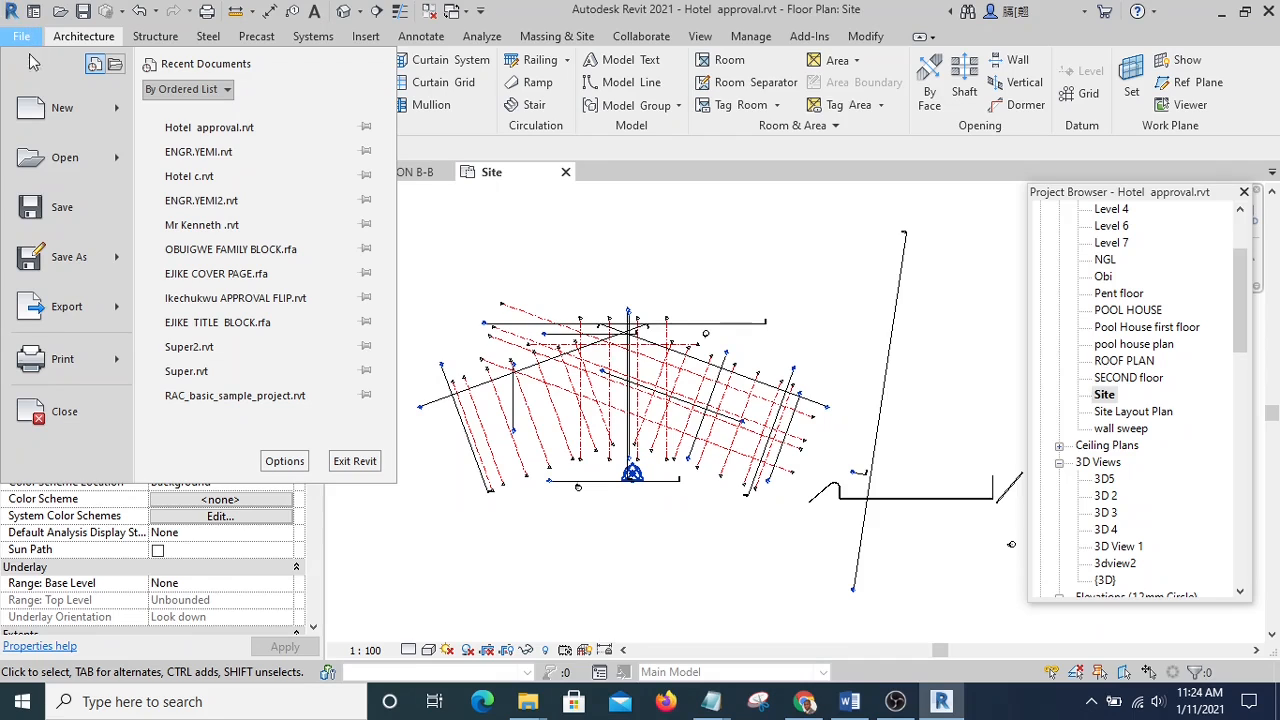
pyautogui.moveTo(86, 261)
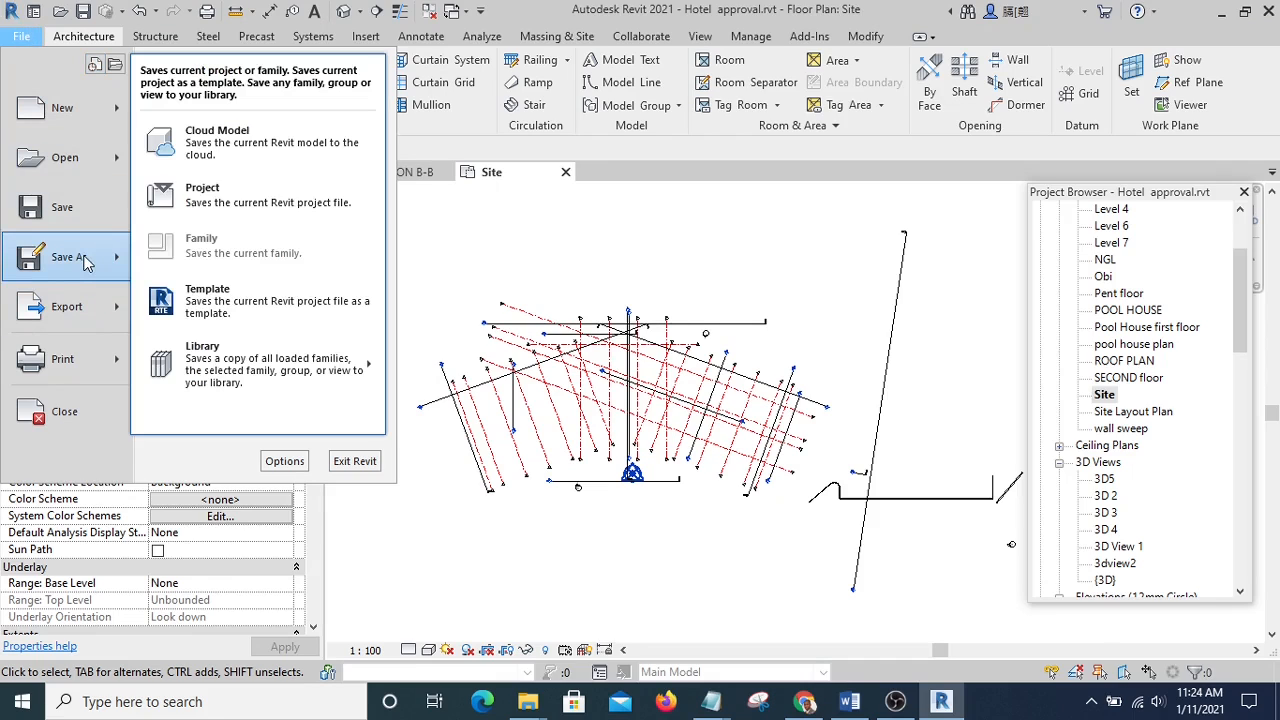
pyautogui.click(222, 192)
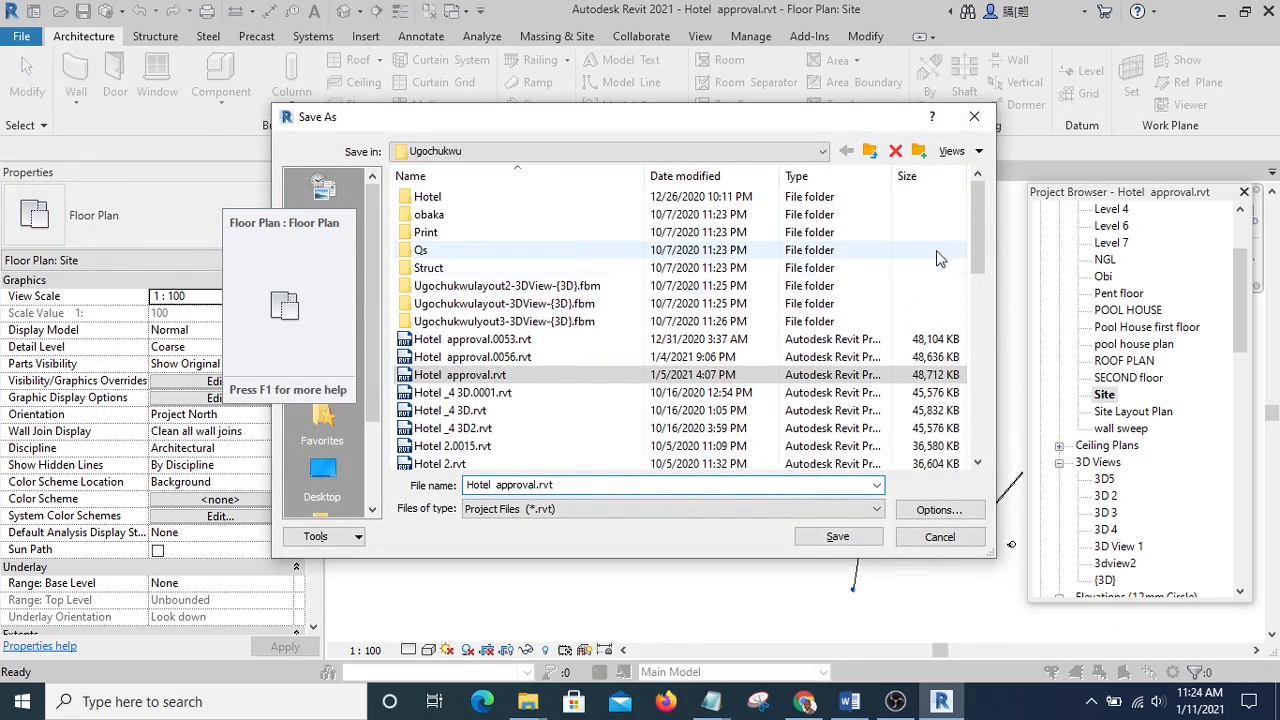
pyautogui.moveTo(974, 236); pyautogui.dragTo(985, 207)
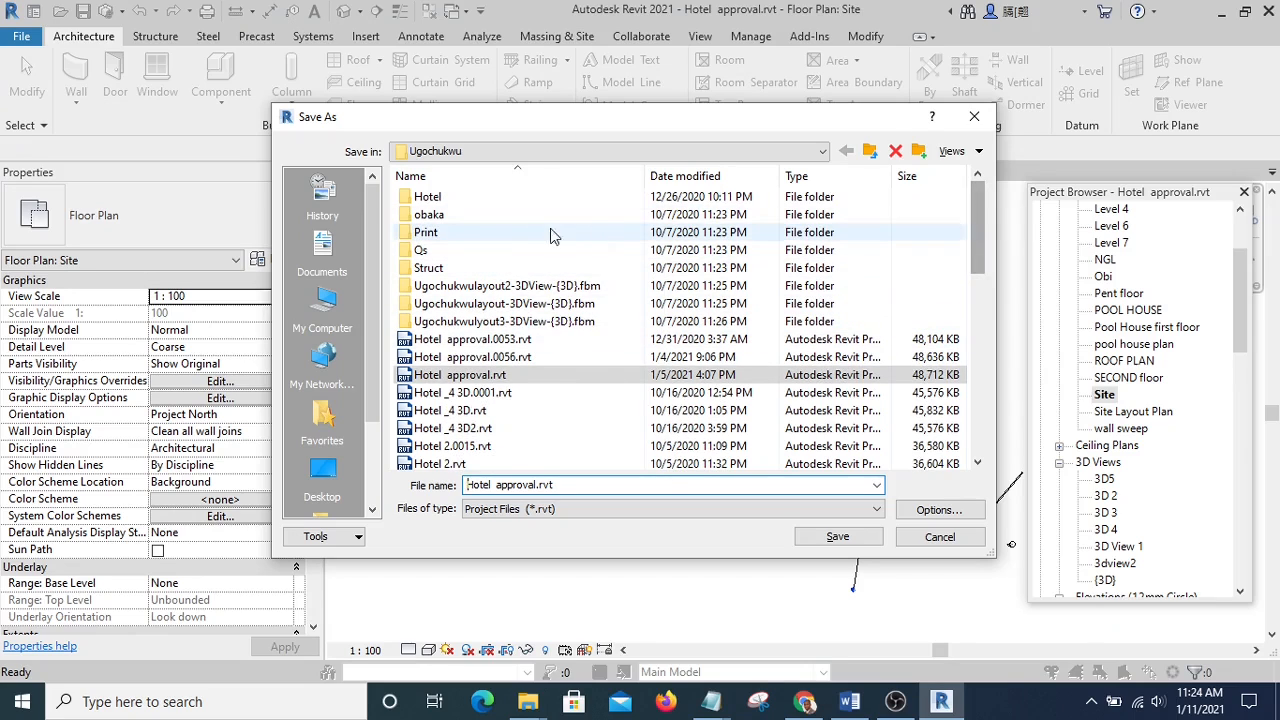
pyautogui.click(475, 151)
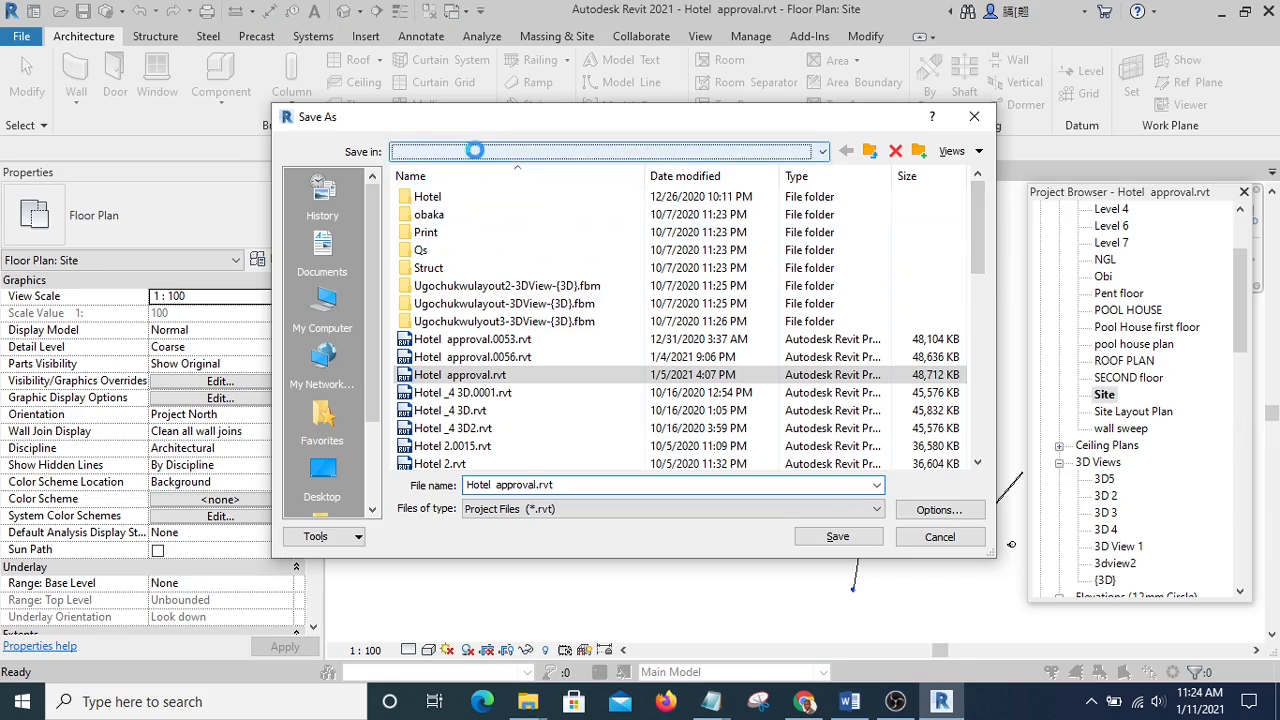
pyautogui.click(517, 250)
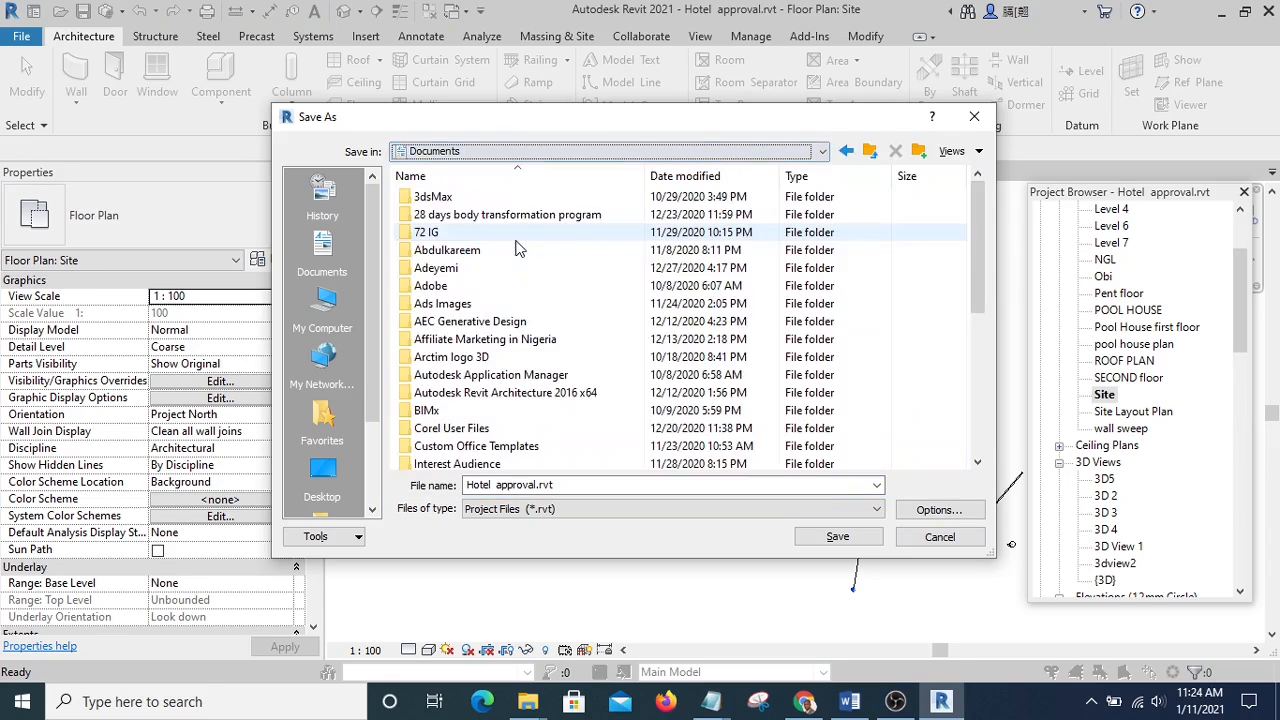
pyautogui.scroll(-2, 555, 340)
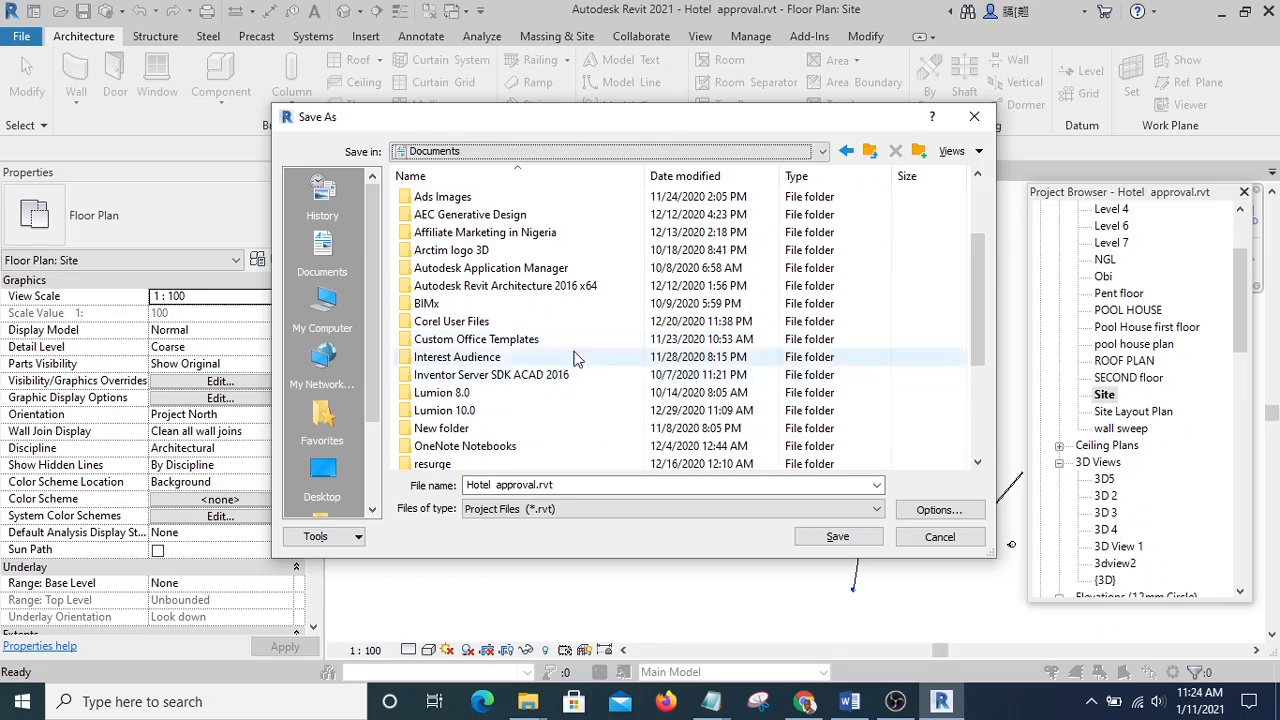
# - Create a folder named Revit Tutorial in Documents and open it as the save location
pyautogui.rightClick(905, 348)
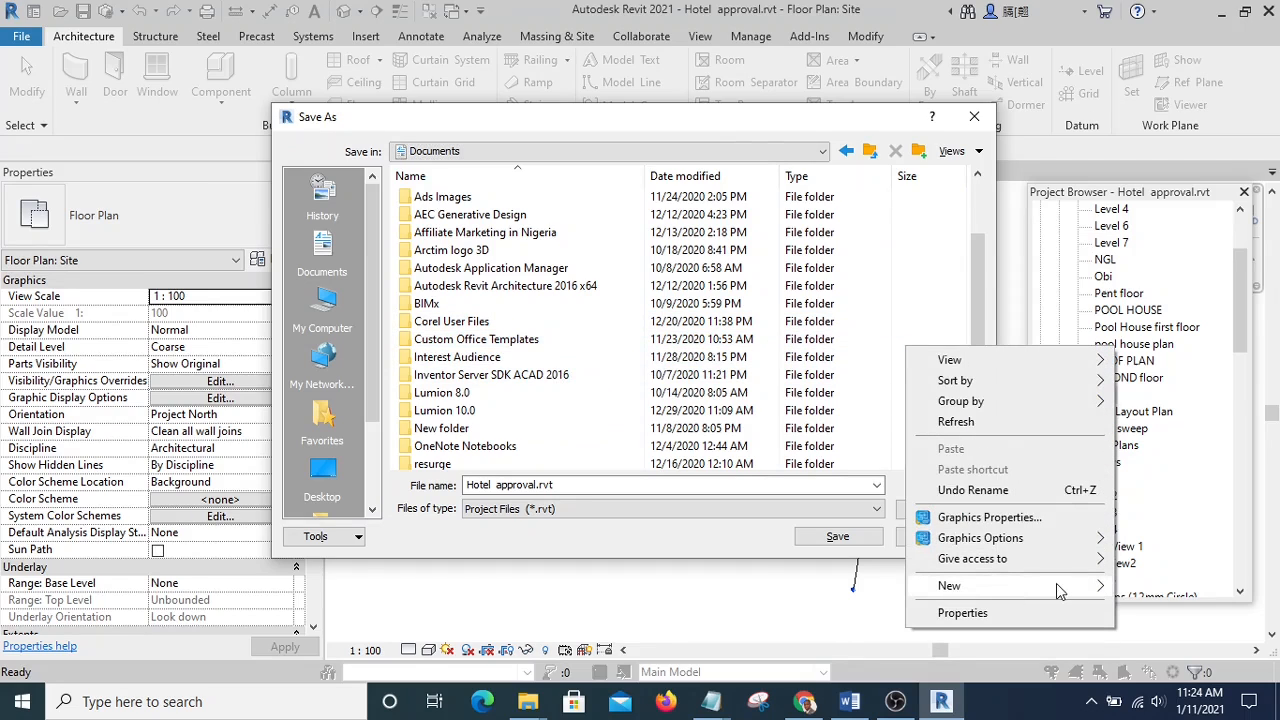
pyautogui.moveTo(1058, 586)
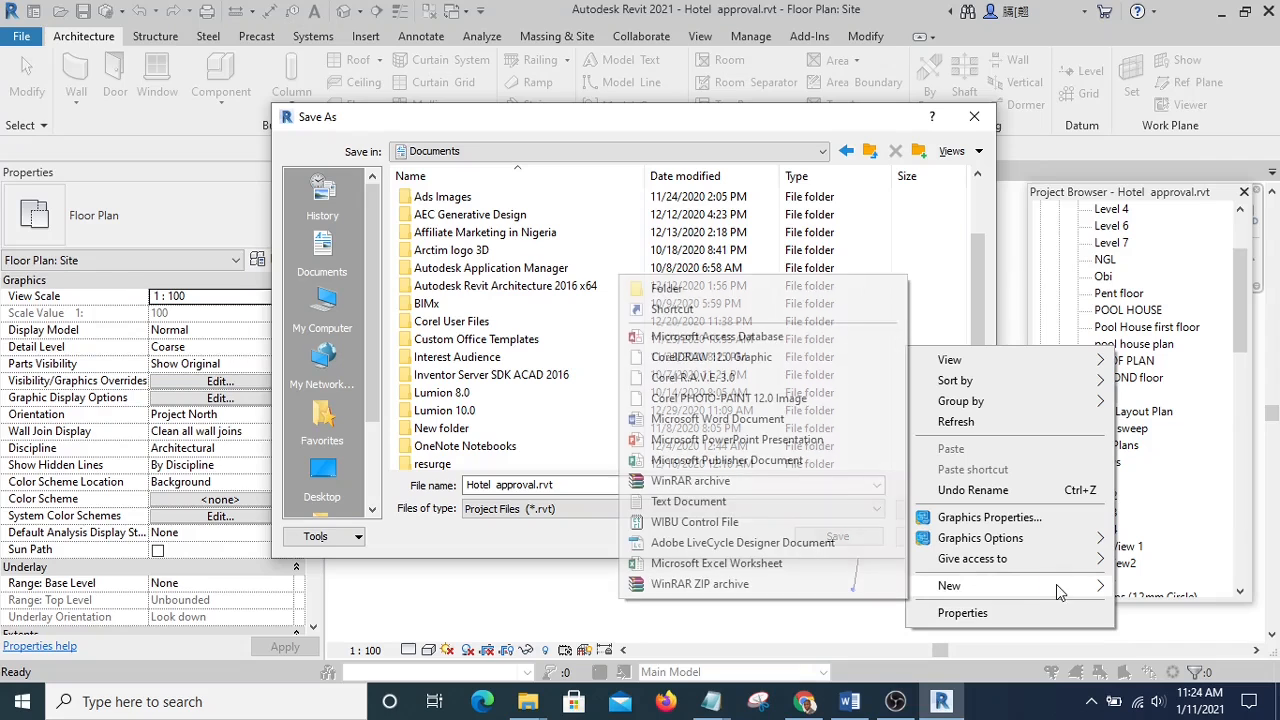
pyautogui.click(730, 297)
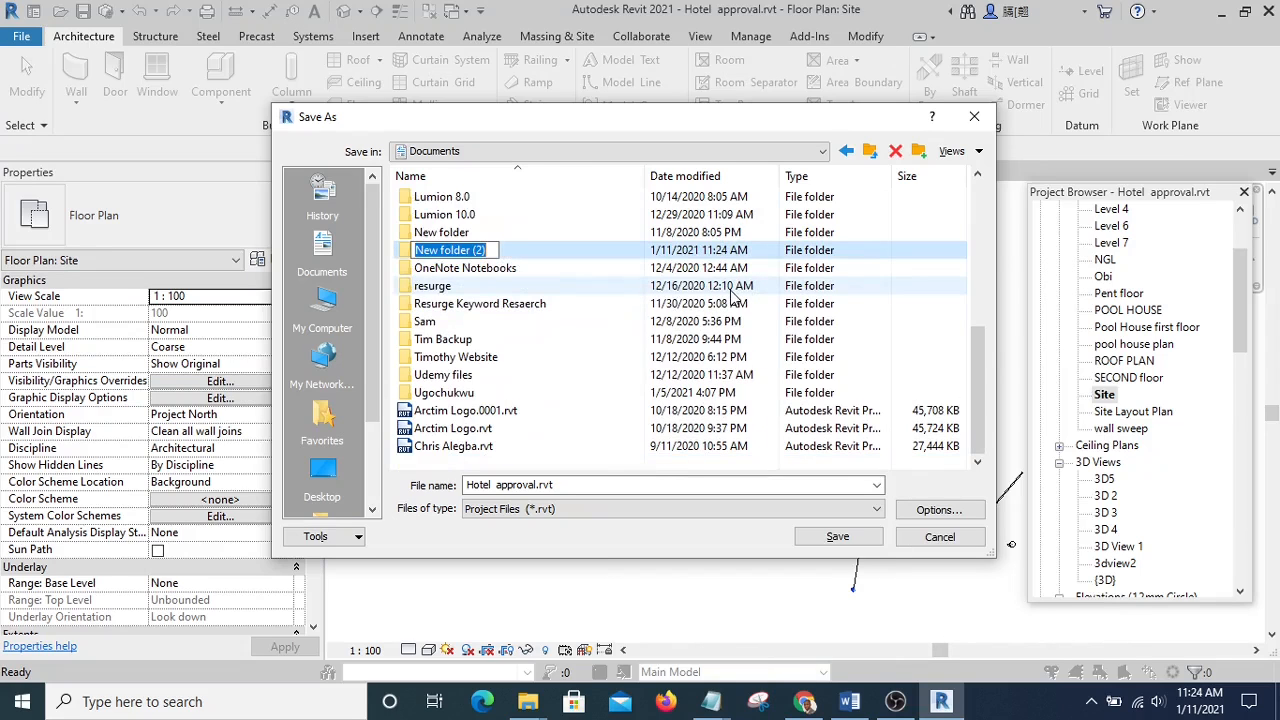
pyautogui.write('Tu')
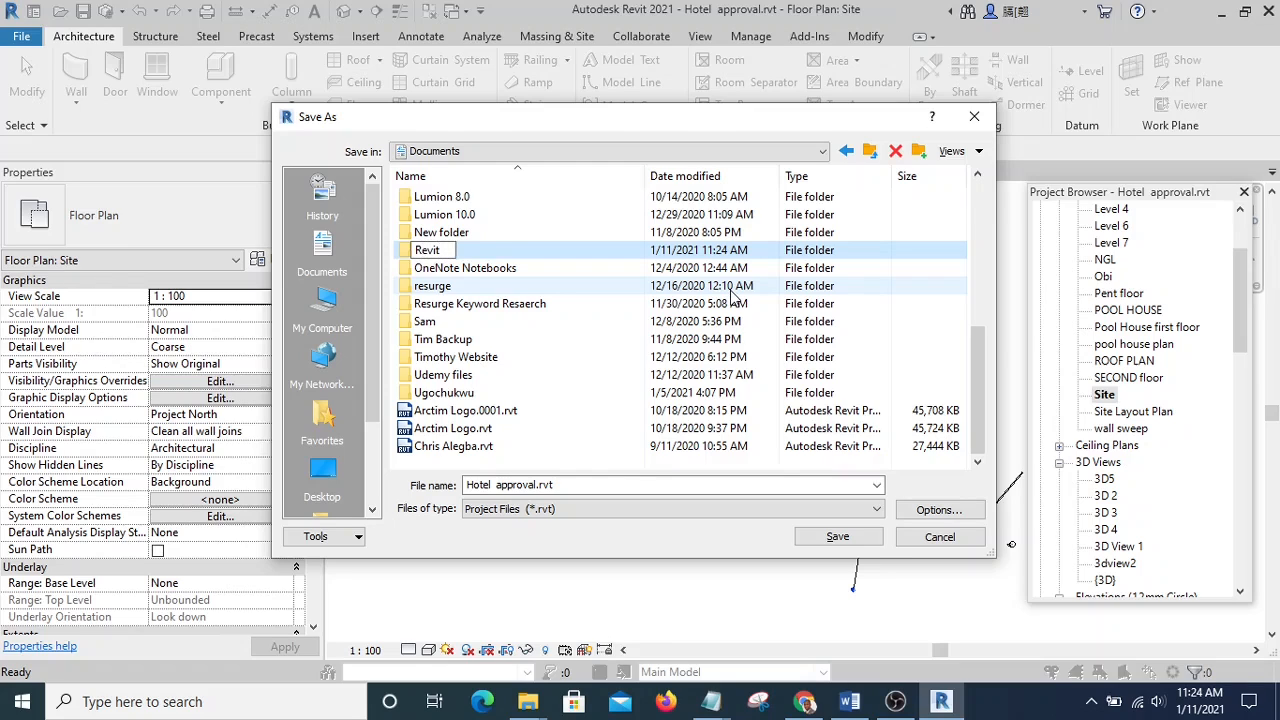
pyautogui.write('Tutorial')
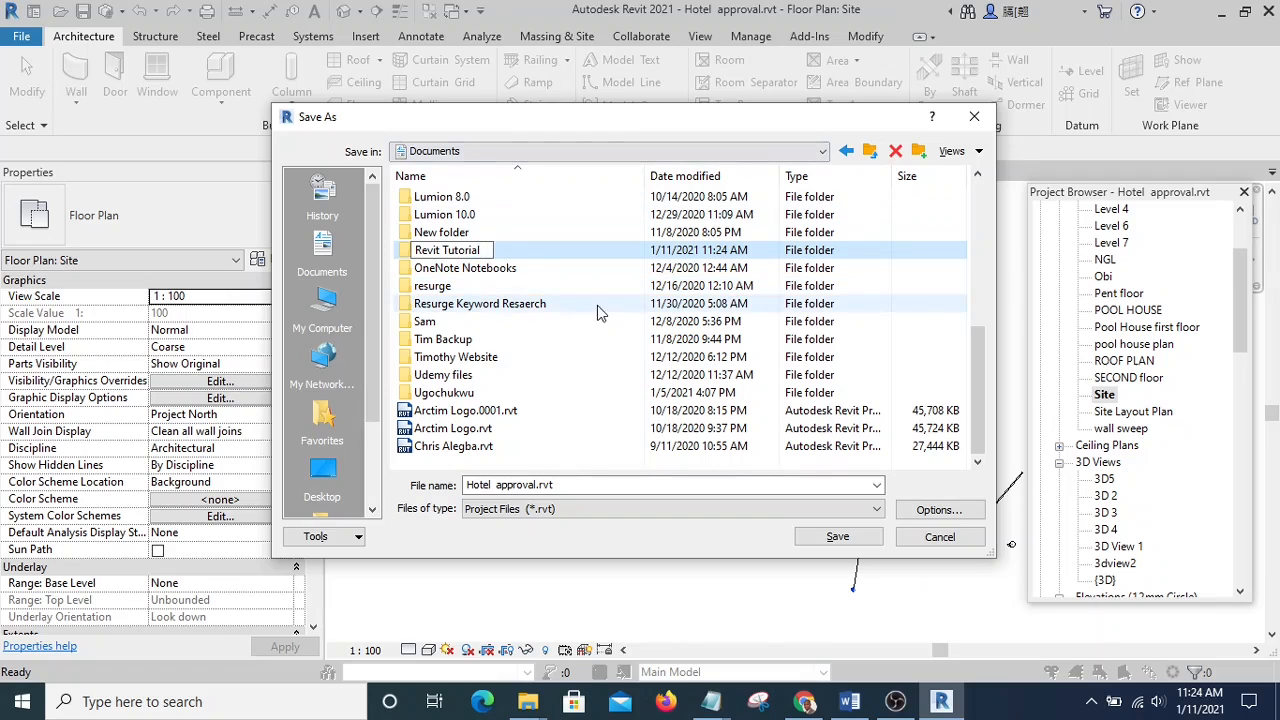
pyautogui.press('Return')
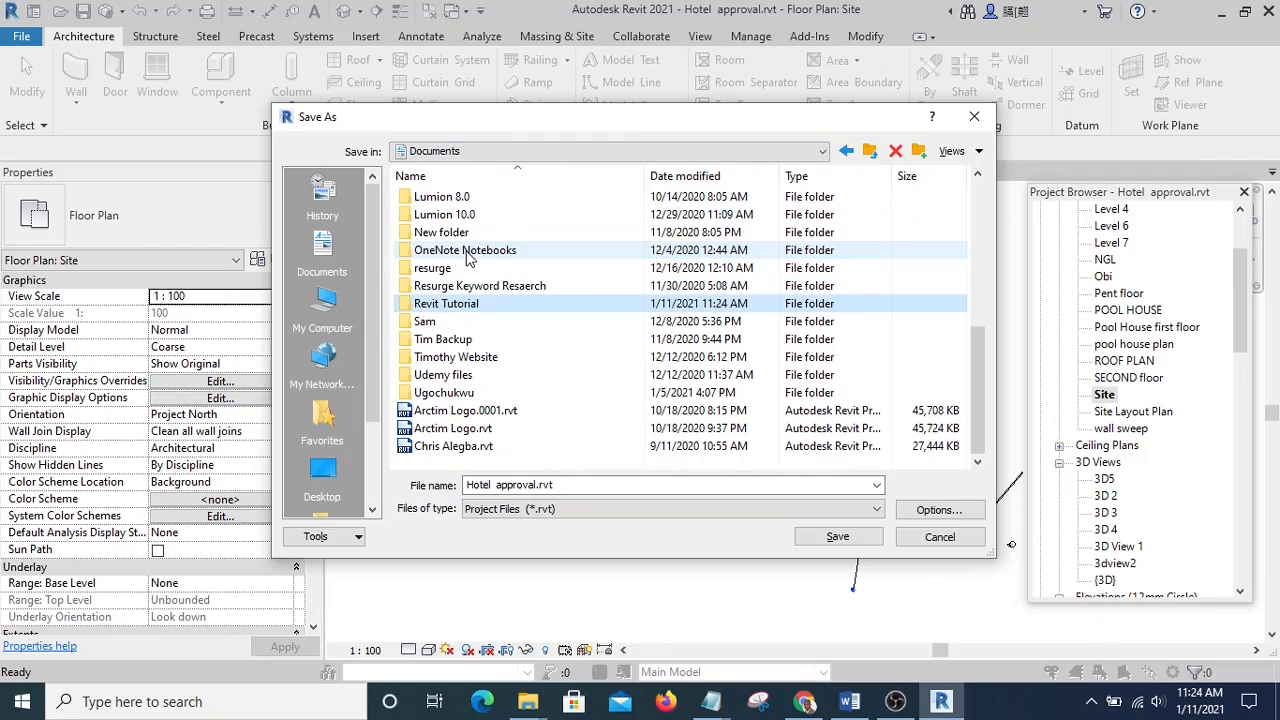
pyautogui.doubleClick(457, 303)
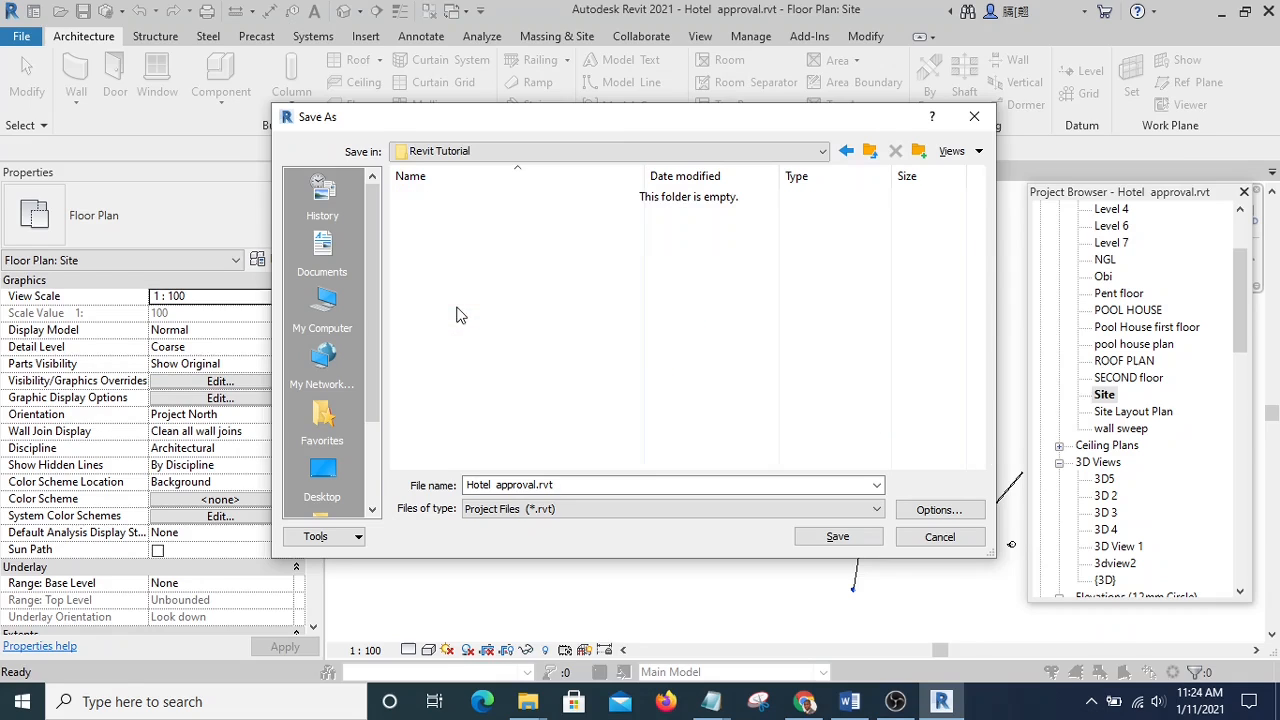
# - Replace the project's file name with Revit Tutorial, keeping the .rvt extension
pyautogui.doubleClick(538, 485)
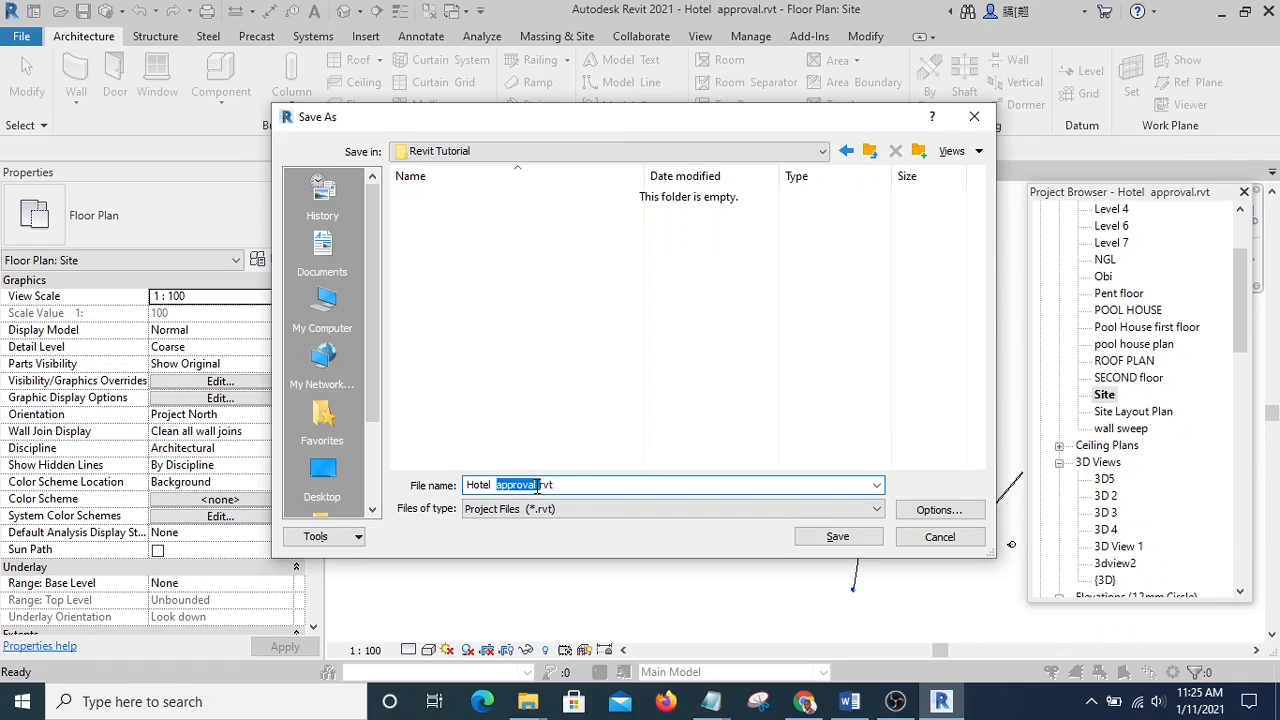
pyautogui.click(538, 485)
pyautogui.press('BackSpace')
pyautogui.press('BackSpace')
pyautogui.press('BackSpace')
pyautogui.press('BackSpace')
pyautogui.press('BackSpace')
pyautogui.press('BackSpace')
pyautogui.press('BackSpace')
pyautogui.press('BackSpace')
pyautogui.press('BackSpace')
pyautogui.press('BackSpace')
pyautogui.write('Revit Tutorial')
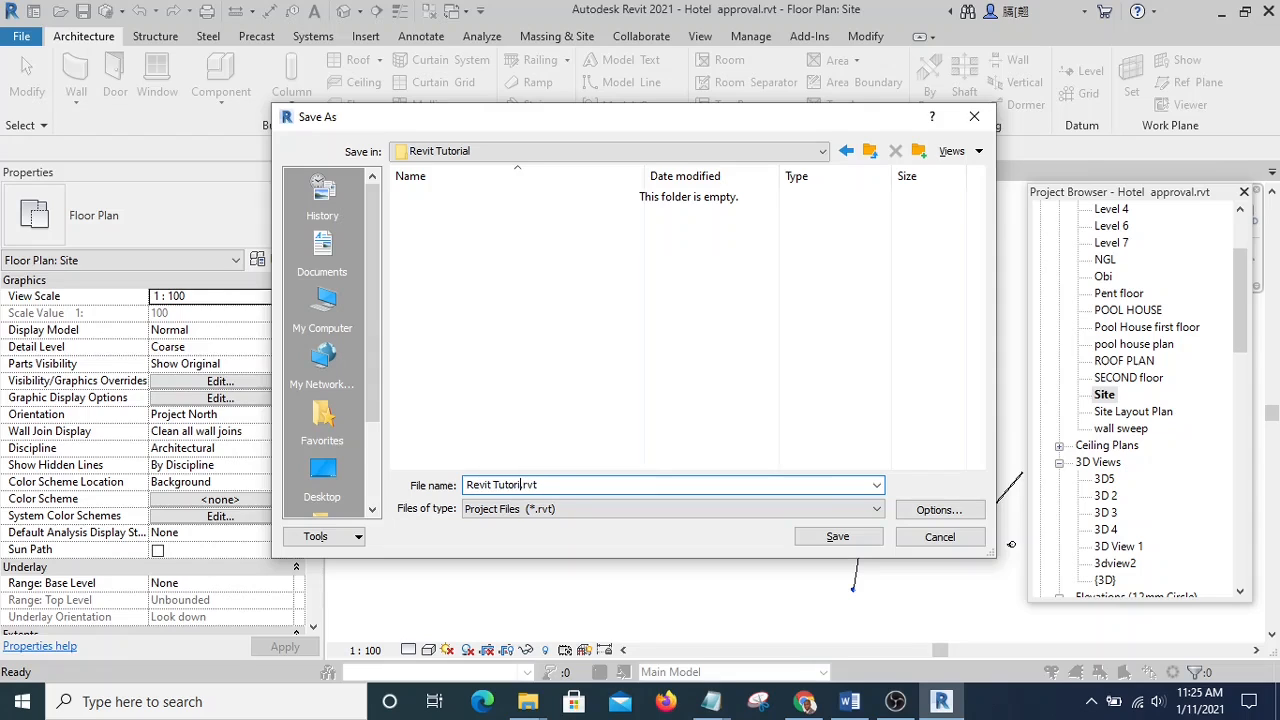
# - Accept the file save options with a maximum of 1 backup and save the project file
pyautogui.click(938, 516)
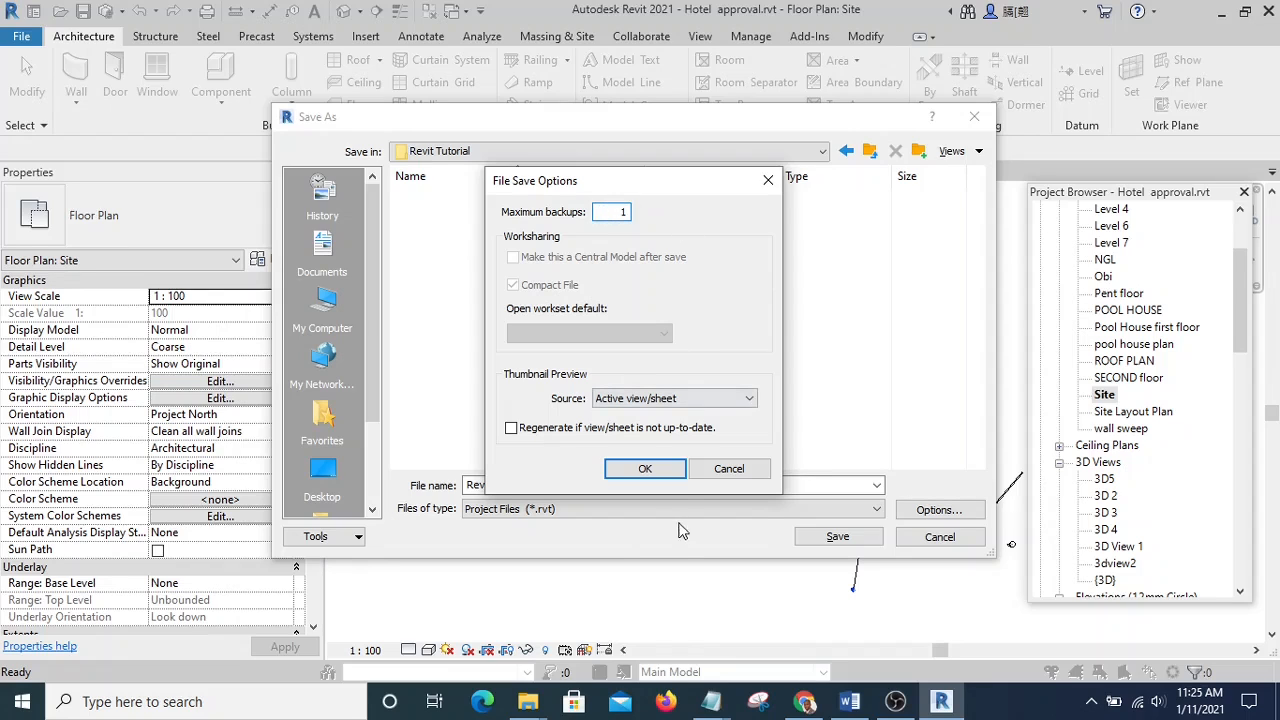
pyautogui.click(660, 469)
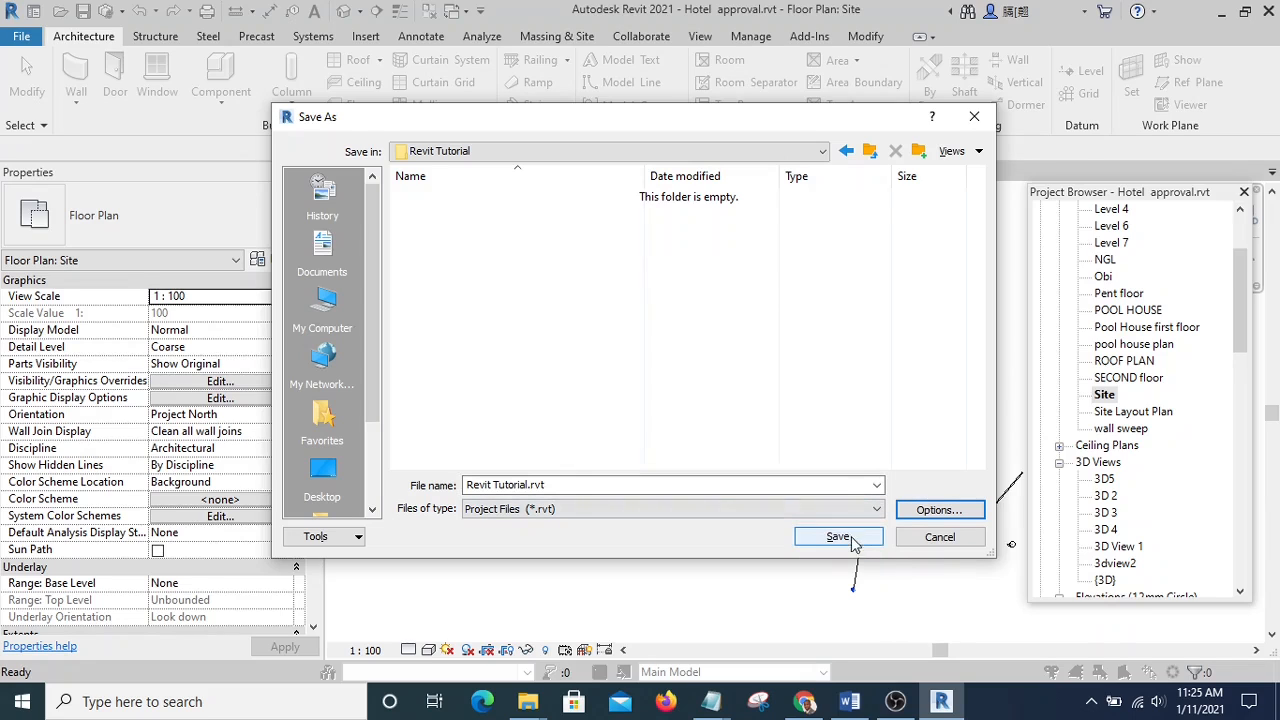
pyautogui.click(838, 538)
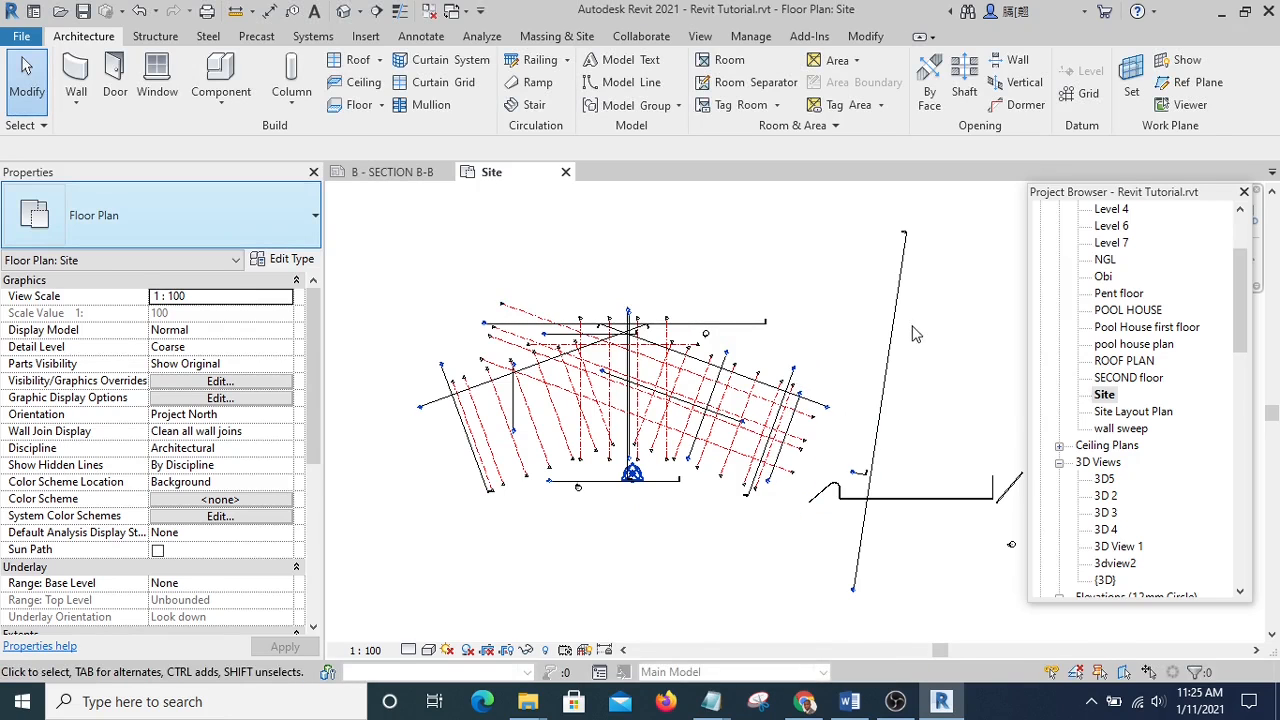
# - Delete the three slanted grids and the horizontal section line that start at the upper-left of the Site plan's grid layout
pyautogui.scroll(4, 714, 305)
pyautogui.scroll(-3, 640, 312)
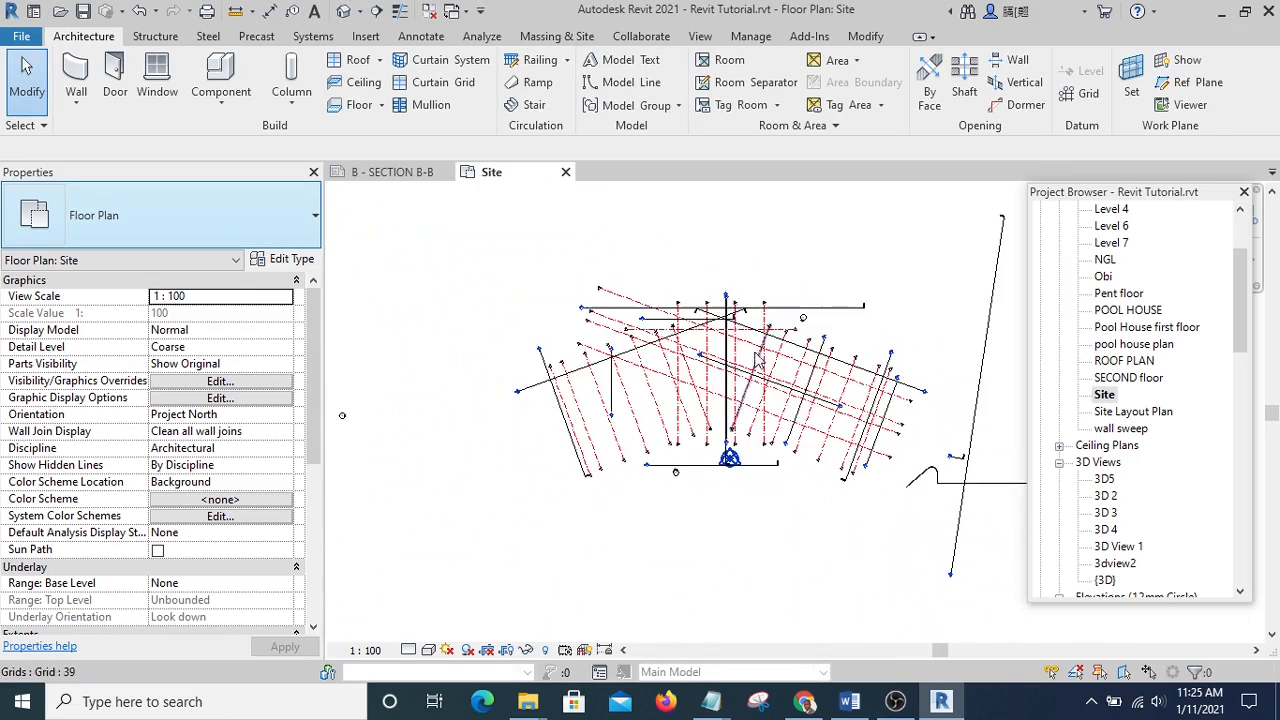
pyautogui.scroll(3, 603, 318)
pyautogui.moveTo(634, 201); pyautogui.dragTo(519, 337)
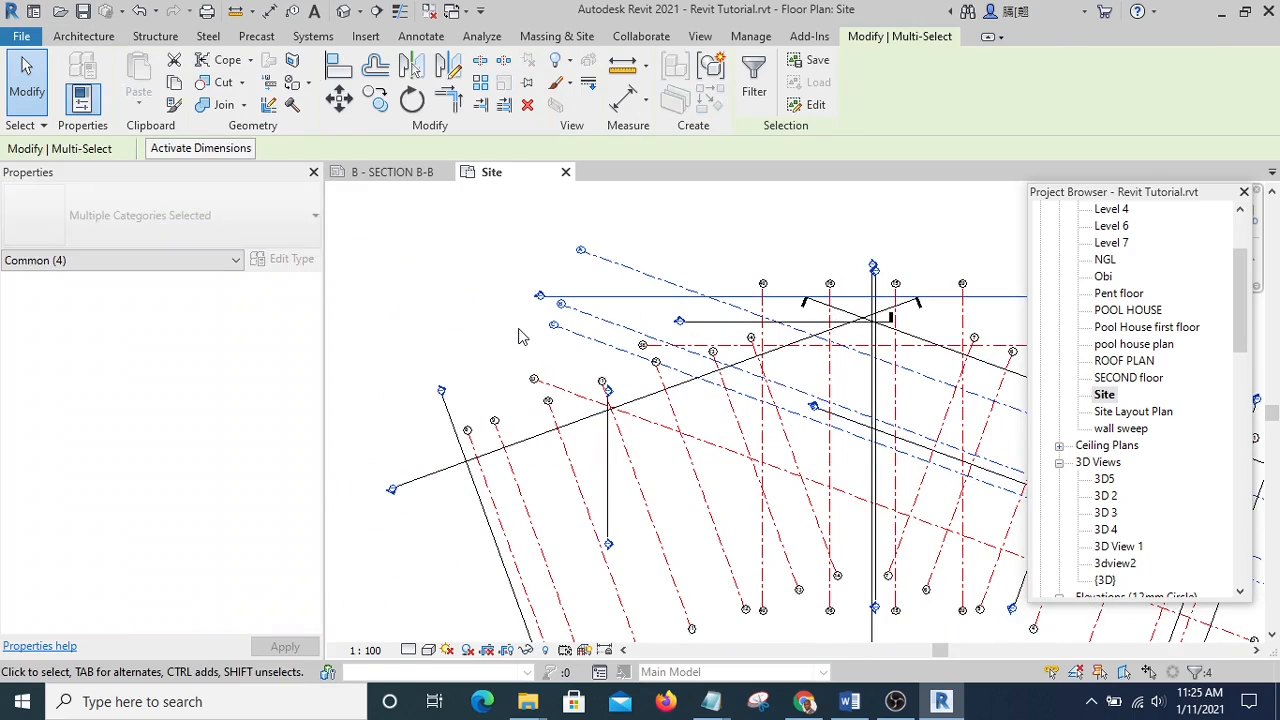
pyautogui.press('Delete')
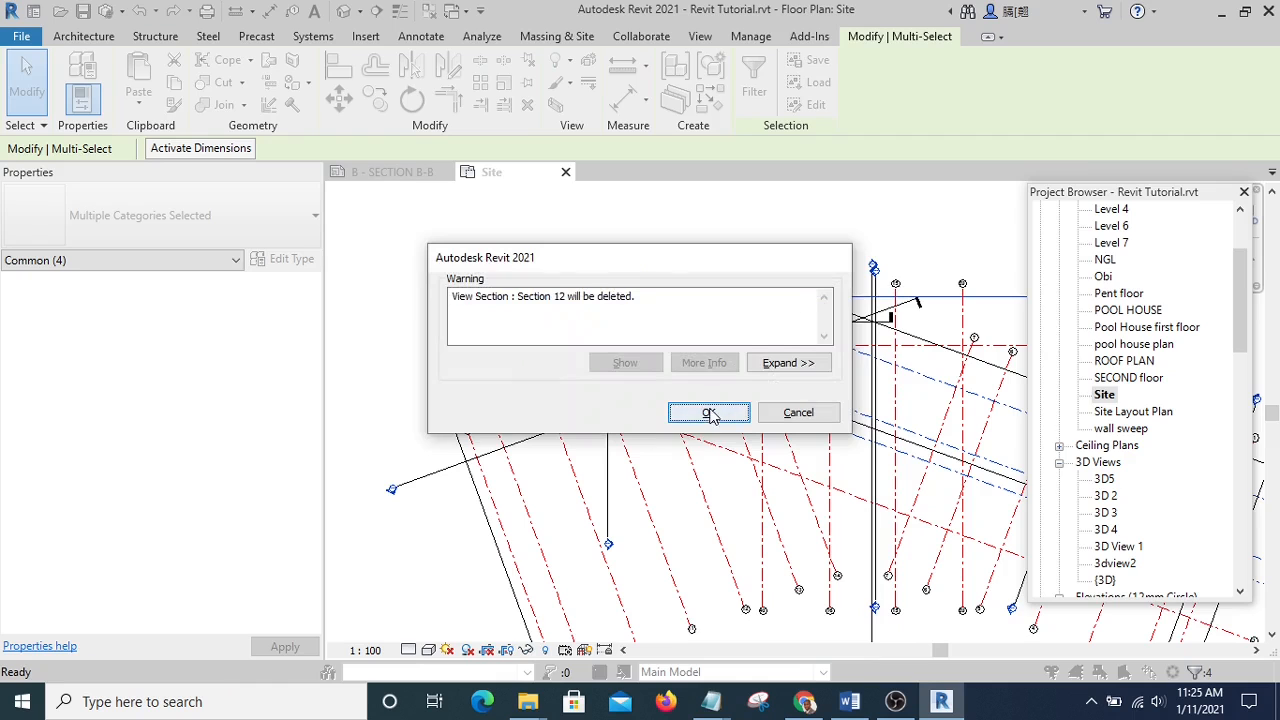
pyautogui.click(708, 413)
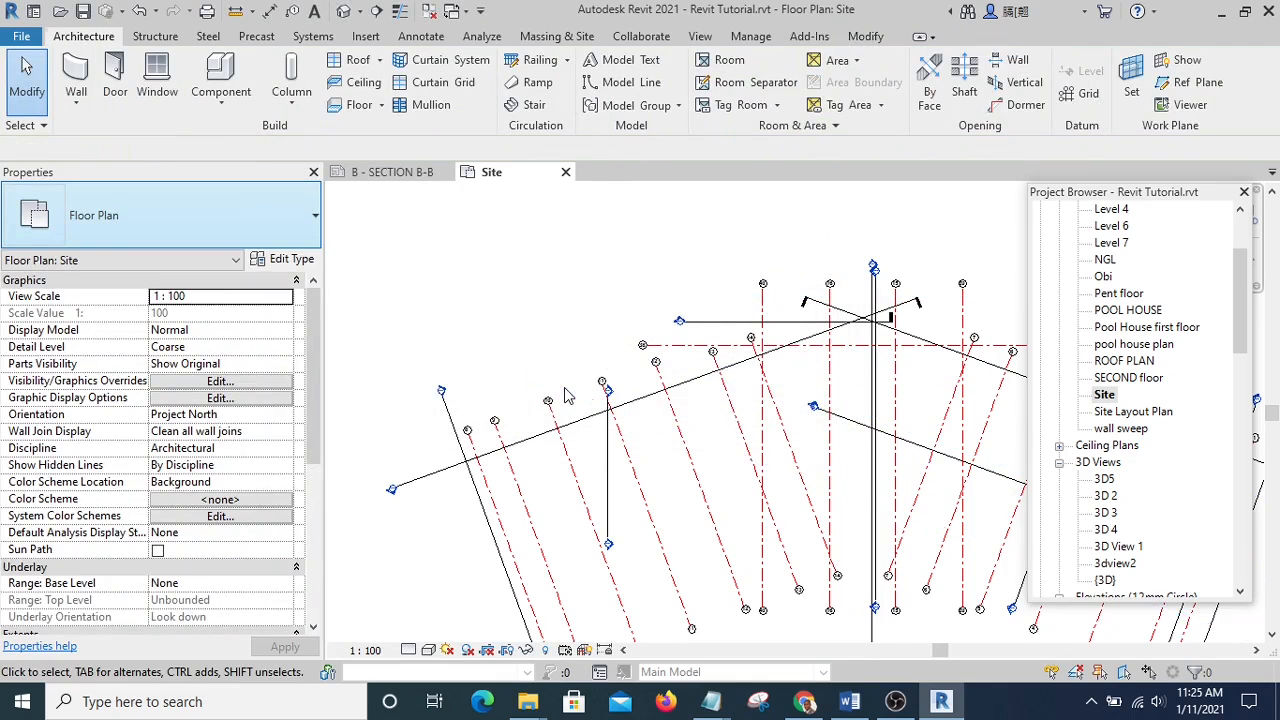
# - Examine the remaining grids, section lines and leftover kerb walls across the Site plan
pyautogui.scroll(-4, 566, 395)
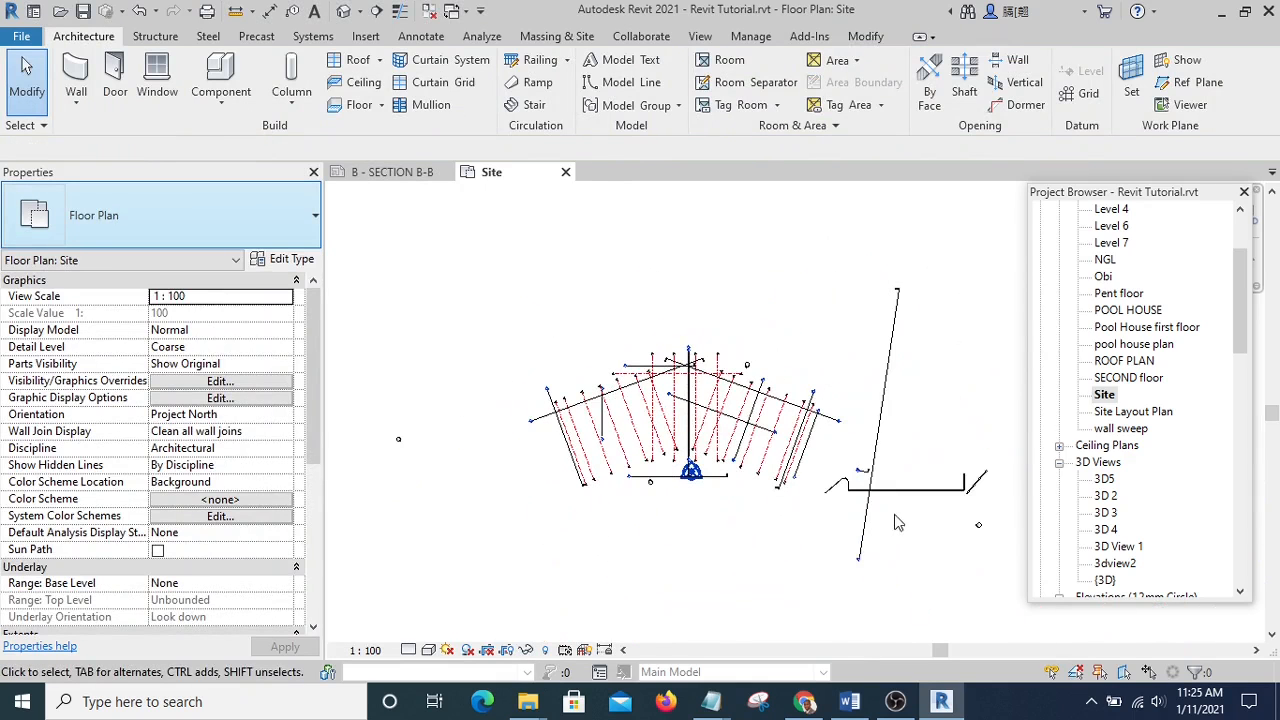
pyautogui.scroll(1, 897, 522)
pyautogui.scroll(5, 815, 433)
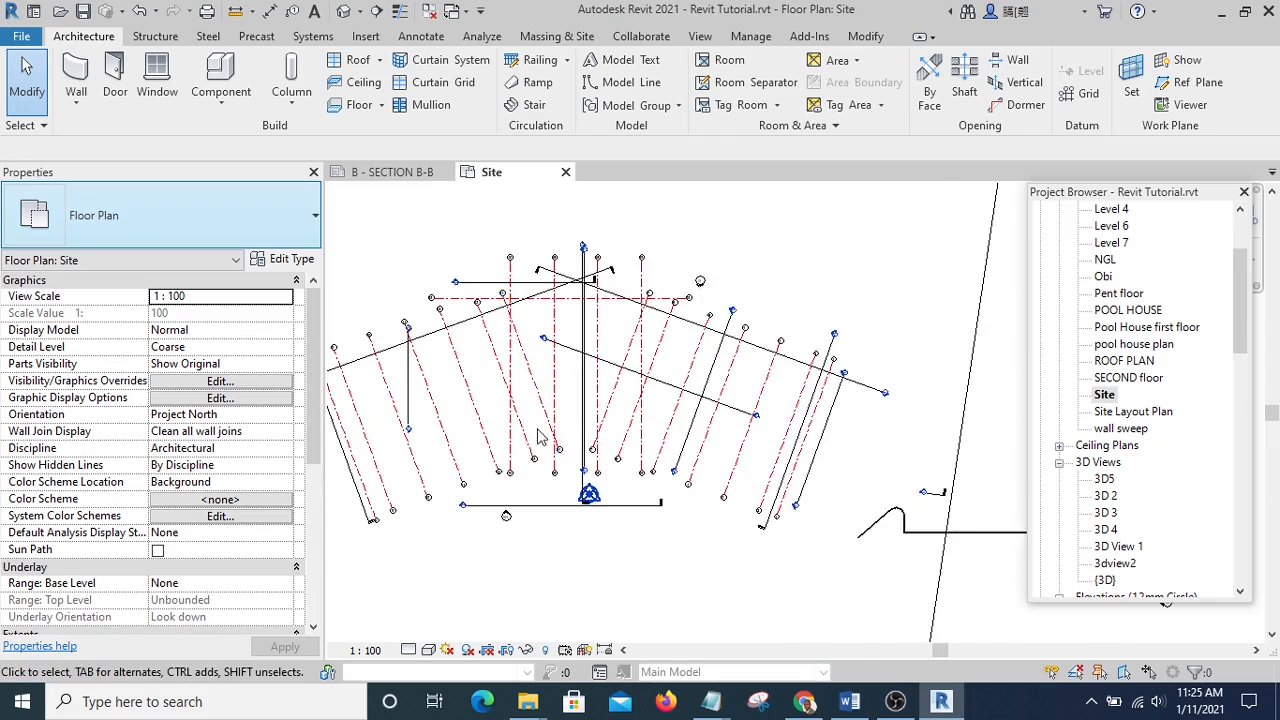
pyautogui.scroll(-4, 588, 410)
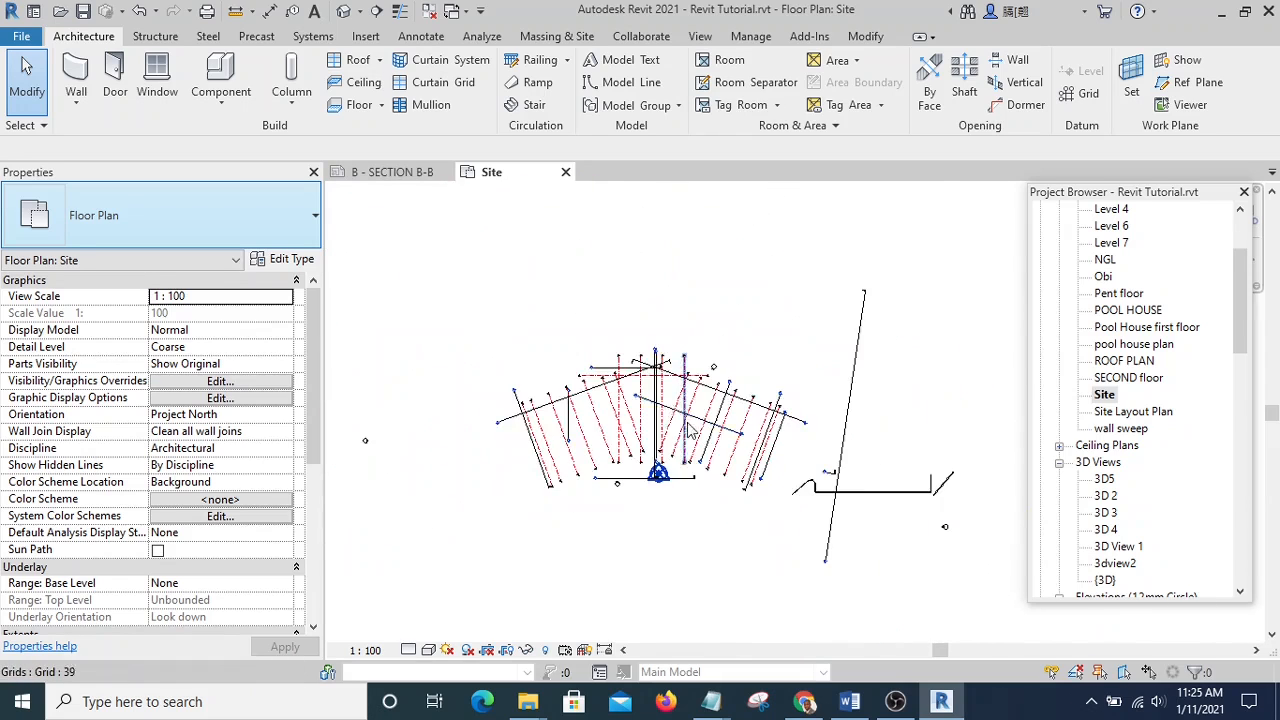
pyautogui.moveTo(825, 520); pyautogui.dragTo(763, 410, button='middle')
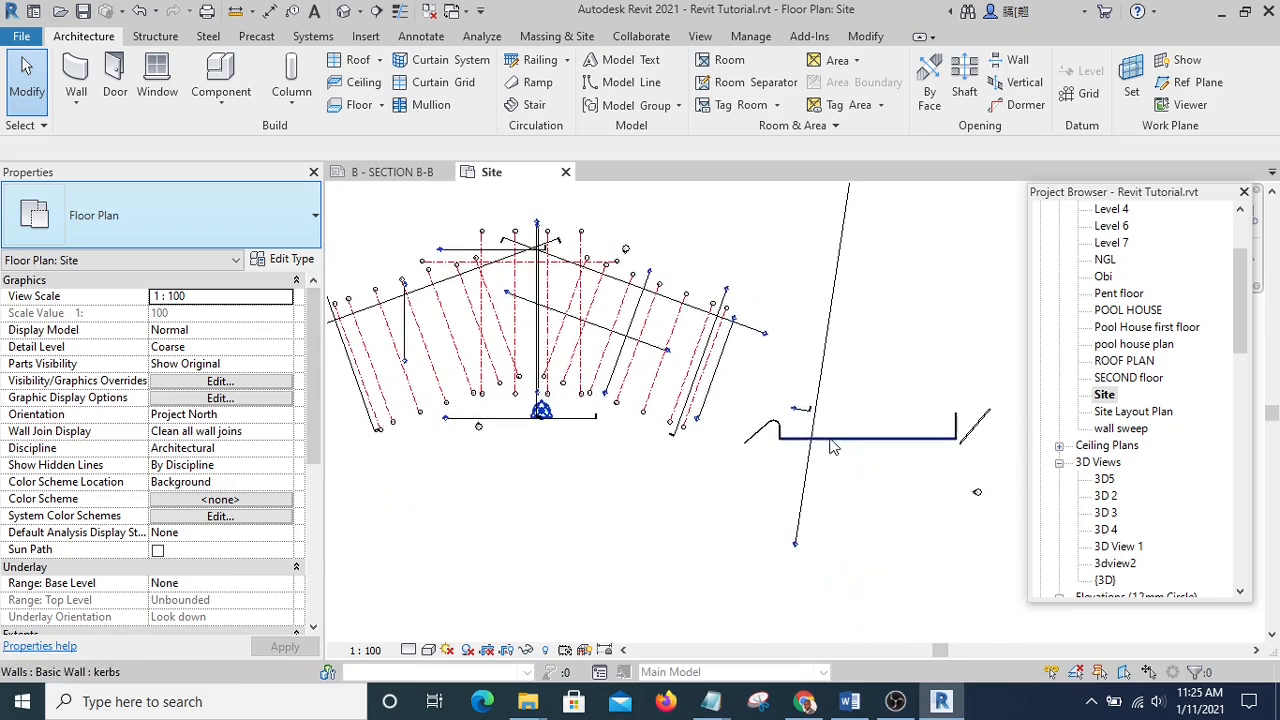
pyautogui.scroll(1, 831, 449)
pyautogui.moveTo(824, 451); pyautogui.dragTo(652, 523, button='middle')
pyautogui.scroll(4, 625, 488)
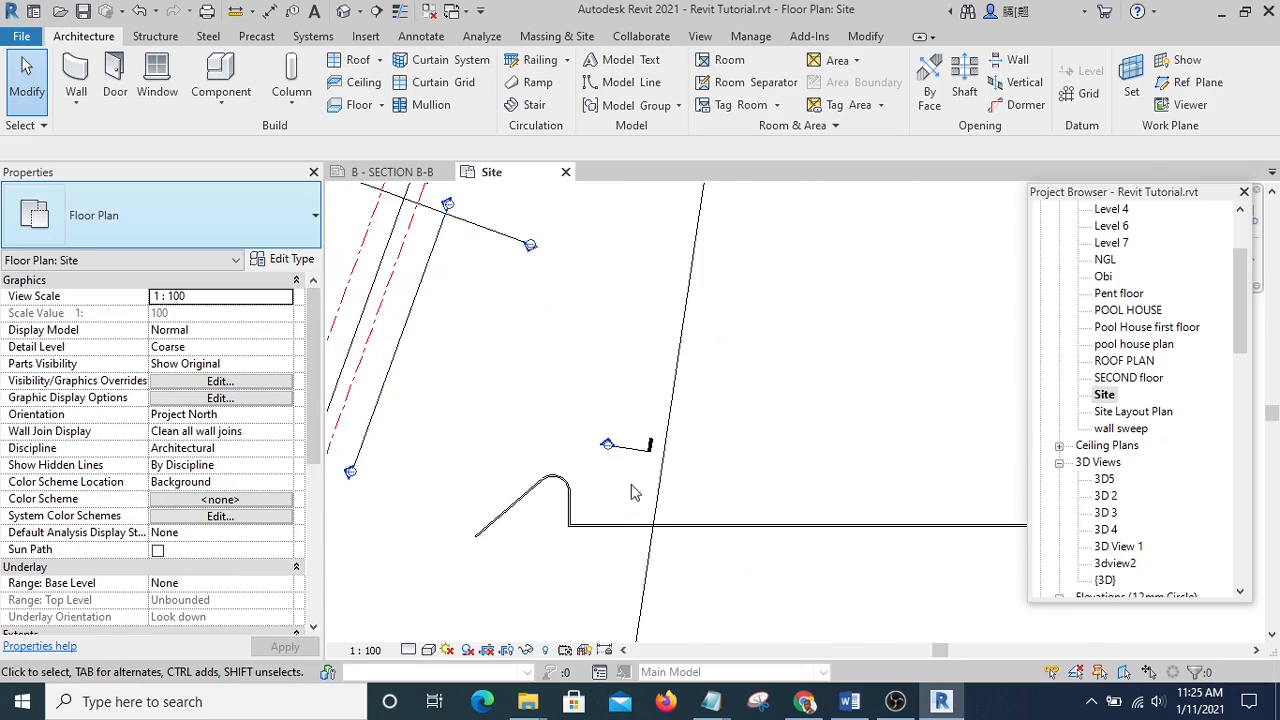
pyautogui.scroll(-6, 600, 458)
pyautogui.scroll(6, 762, 463)
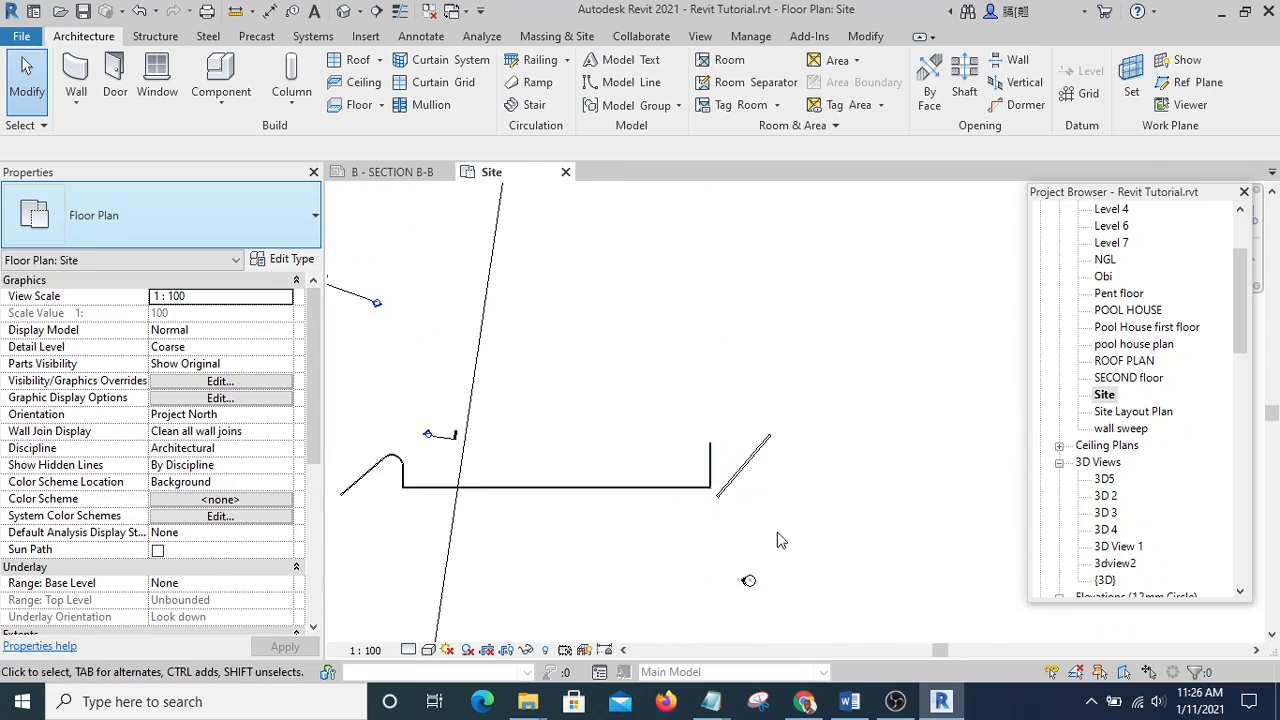
pyautogui.moveTo(763, 510); pyautogui.dragTo(866, 531, button='middle')
pyautogui.scroll(1, 660, 480)
pyautogui.scroll(-2, 614, 472)
pyautogui.scroll(3, 494, 478)
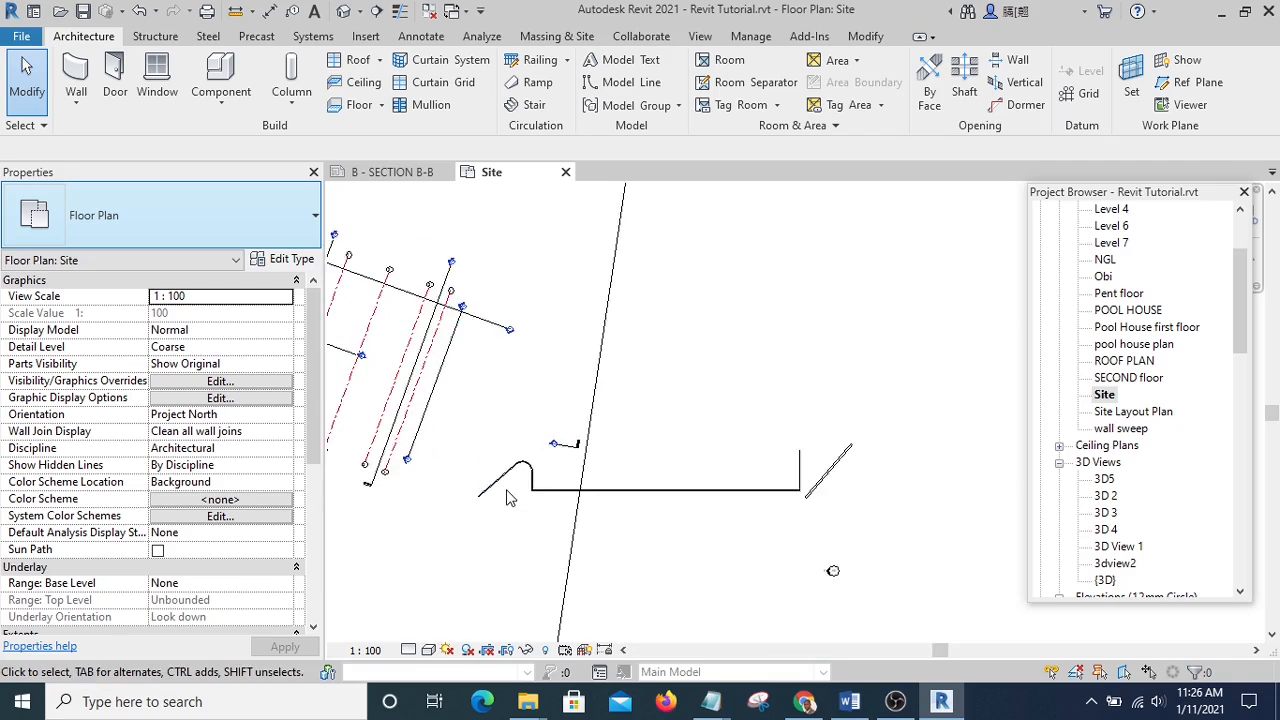
# - Select the long horizontal wall, the vertical wall at its end and the neighbouring diagonal wall east of the grids
pyautogui.moveTo(579, 525); pyautogui.dragTo(464, 433)
pyautogui.scroll(-2, 850, 545)
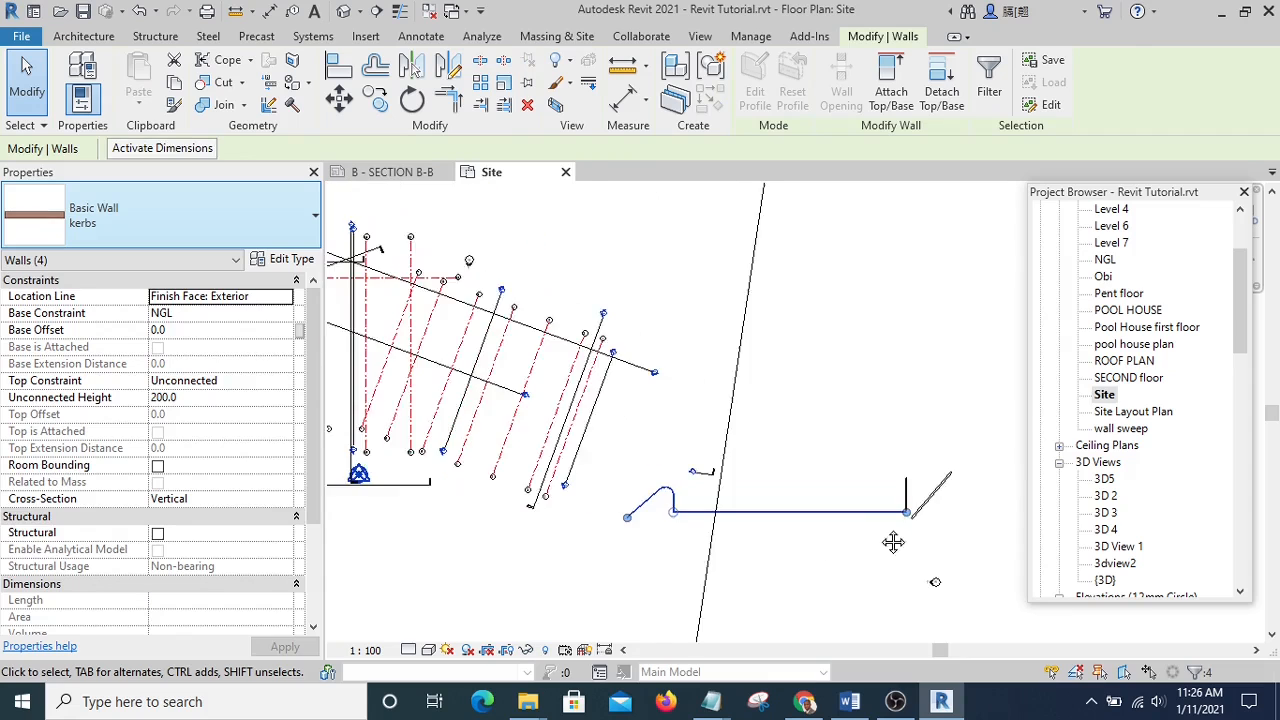
pyautogui.scroll(5, 790, 580)
pyautogui.moveTo(824, 547); pyautogui.dragTo(663, 403)
pyautogui.scroll(-4, 770, 420)
pyautogui.scroll(4, 645, 466)
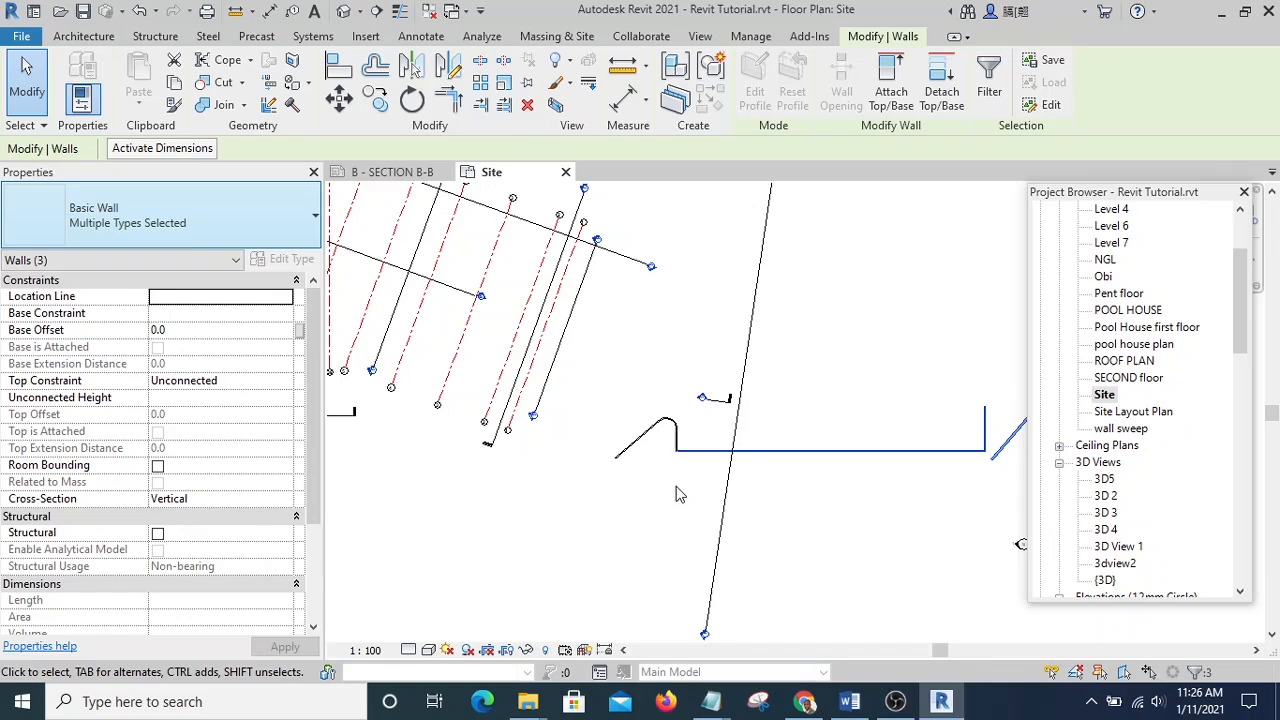
# - Inspect the fan-shaped grid layout and the section lines crossing it in the Site plan
pyautogui.scroll(-4, 829, 385)
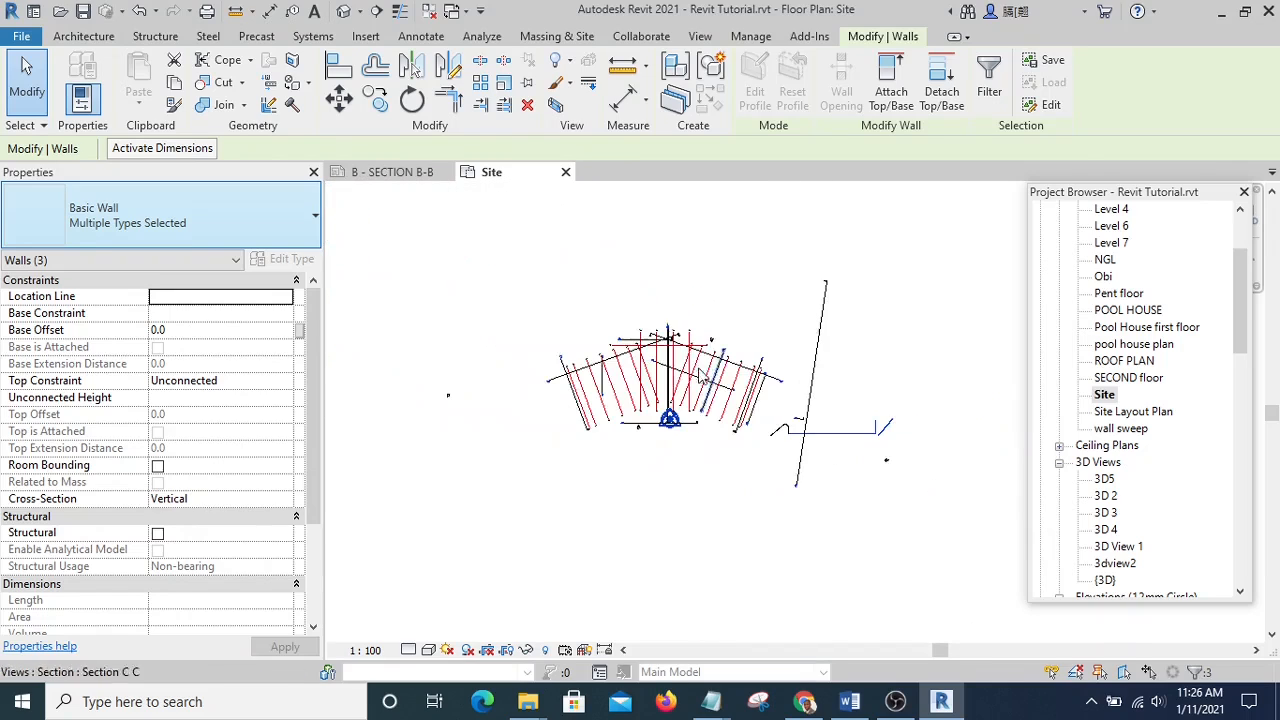
pyautogui.scroll(3, 646, 362)
pyautogui.scroll(4, 727, 457)
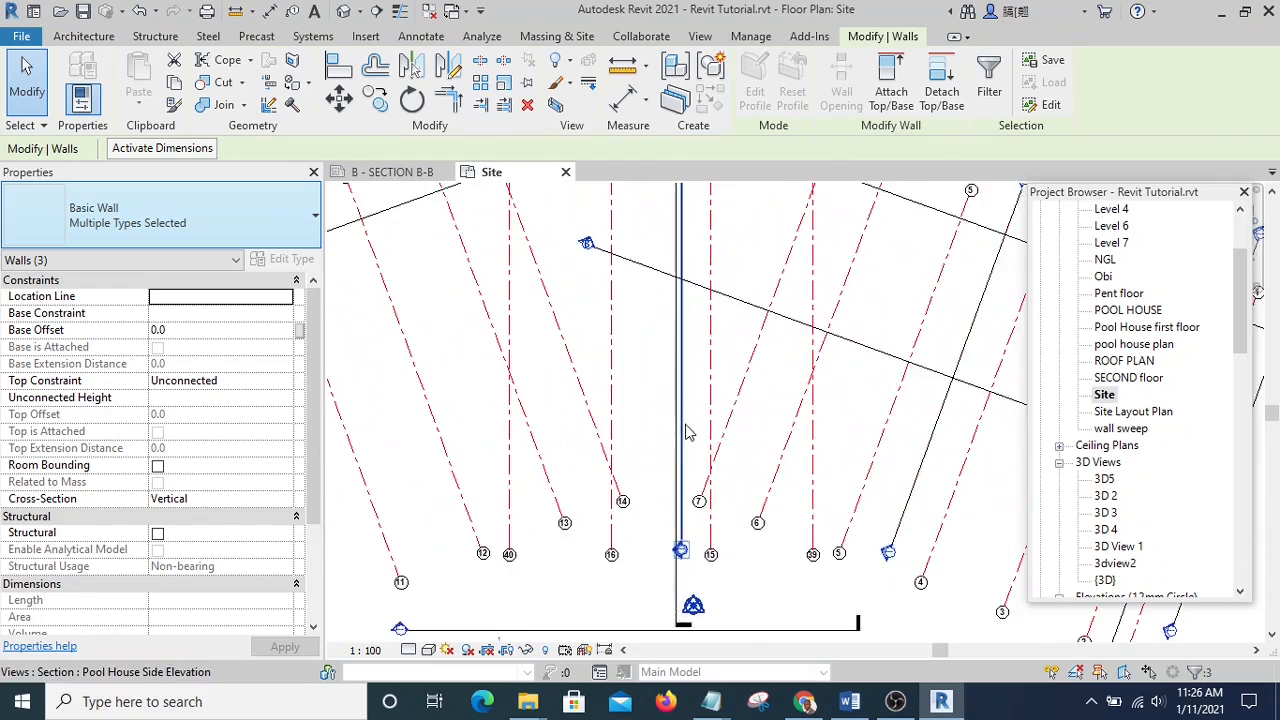
pyautogui.scroll(-2, 650, 440)
pyautogui.scroll(-1, 648, 433)
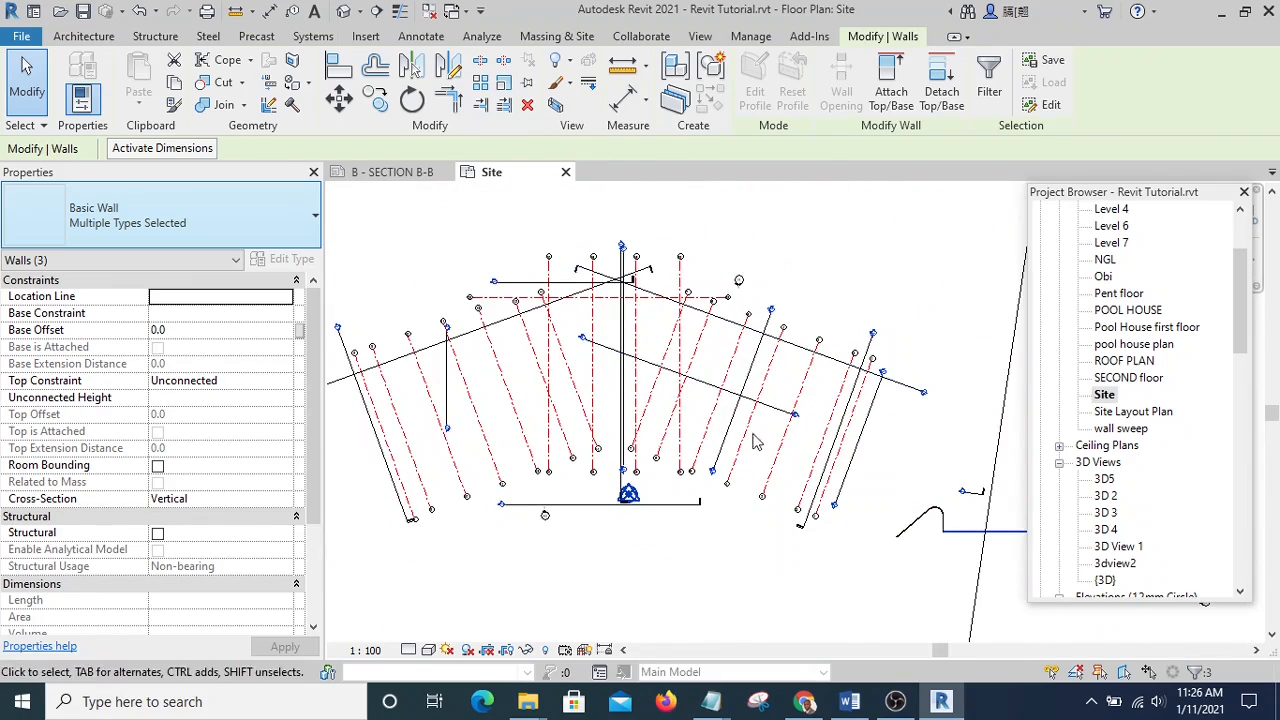
pyautogui.scroll(2, 721, 393)
pyautogui.scroll(2, 719, 396)
pyautogui.scroll(-3, 632, 390)
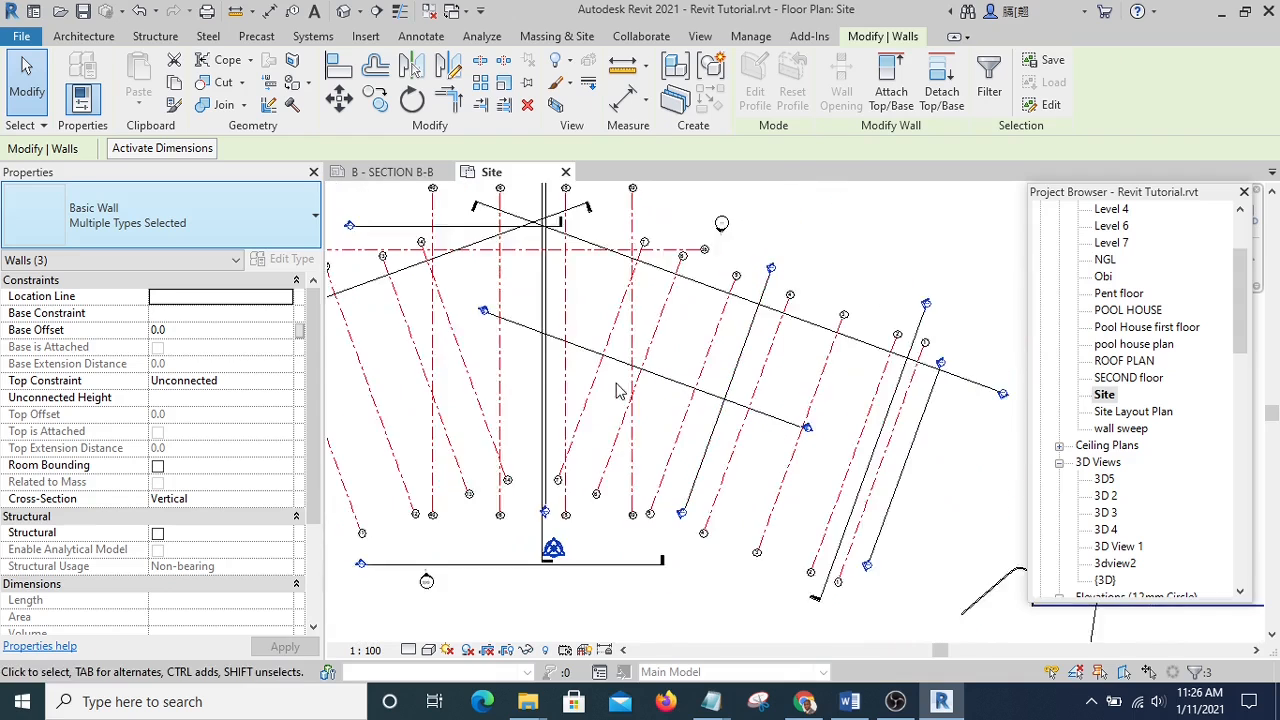
pyautogui.scroll(-2, 700, 417)
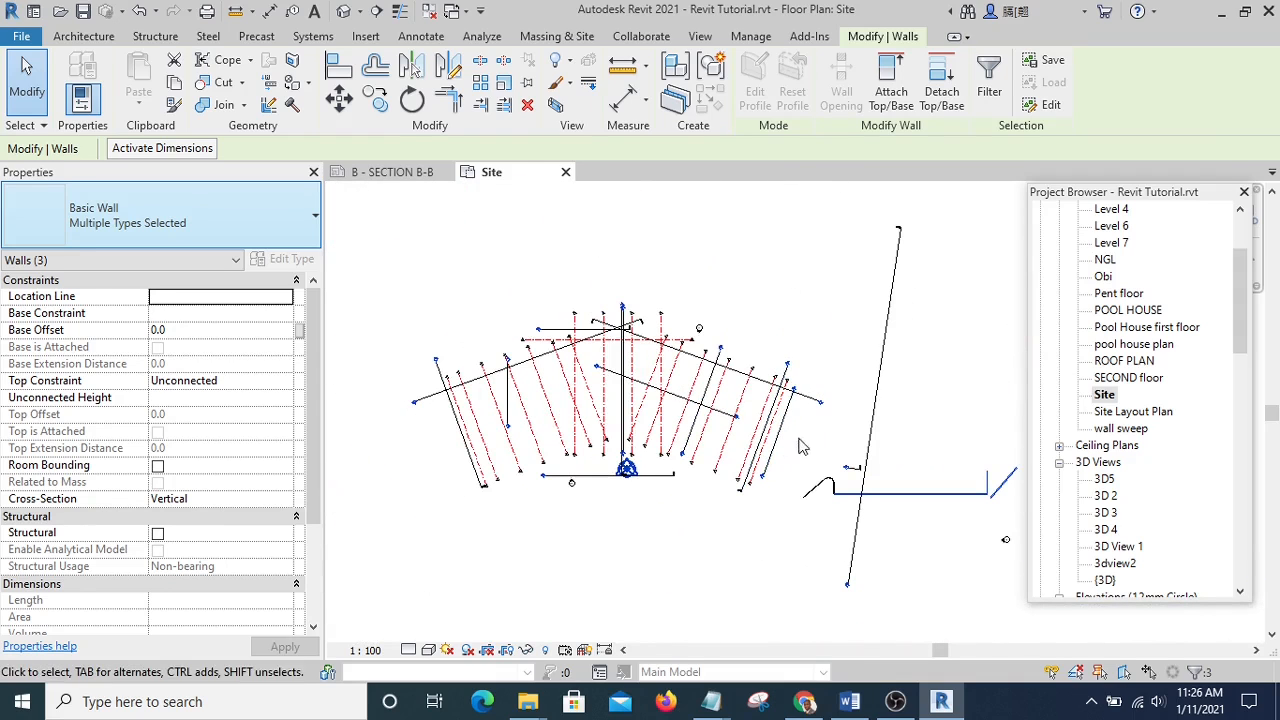
pyautogui.scroll(5, 728, 428)
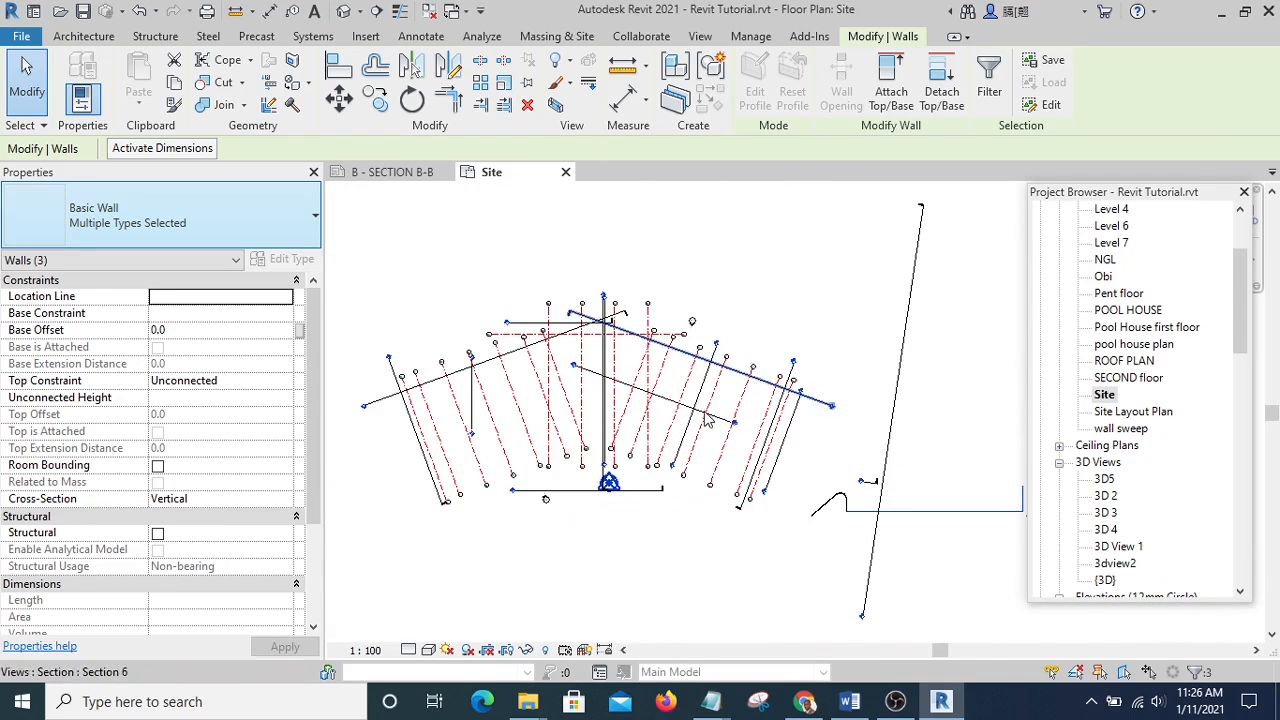
pyautogui.scroll(-3, 613, 390)
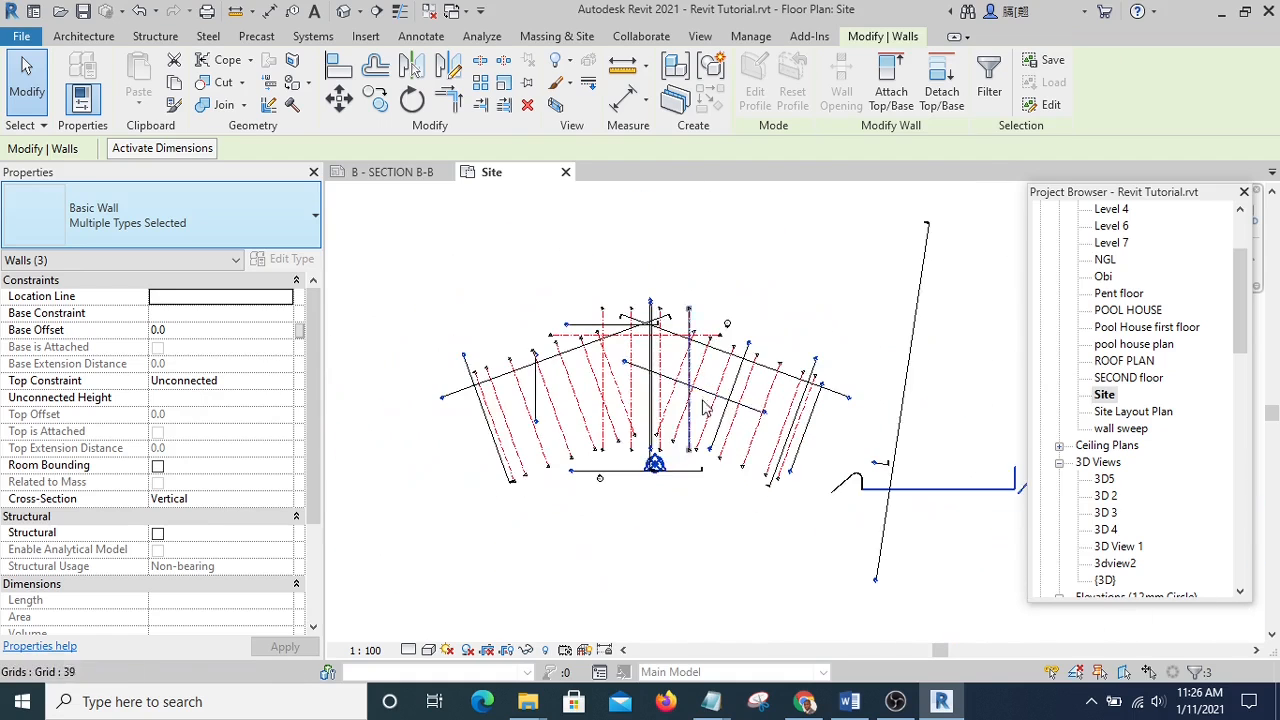